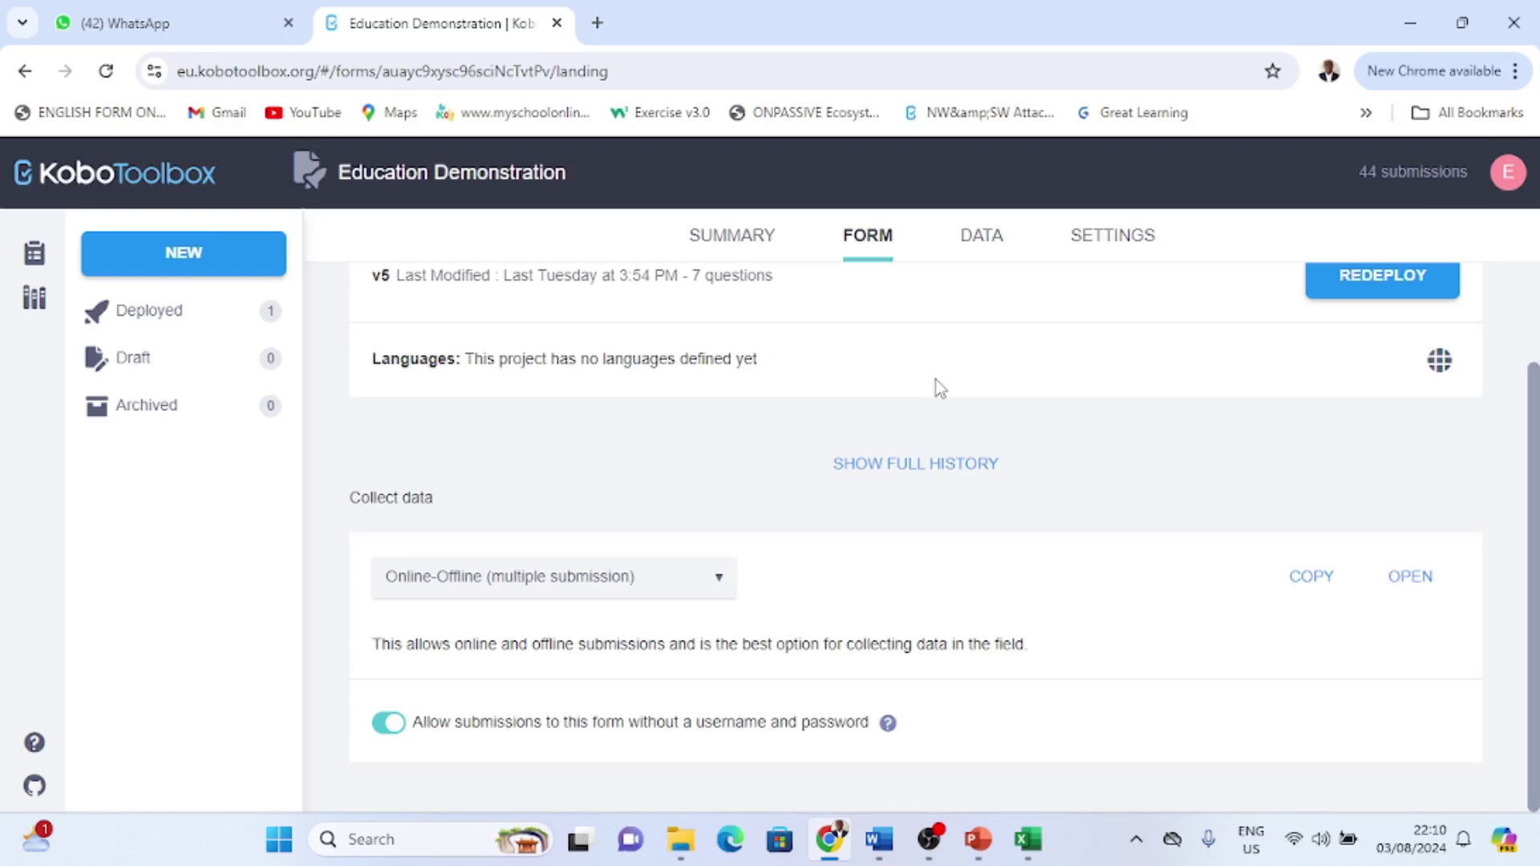
# Copy the Education Demonstration web form link and open it in a new Chrome tab
pyautogui.click(1307, 581)
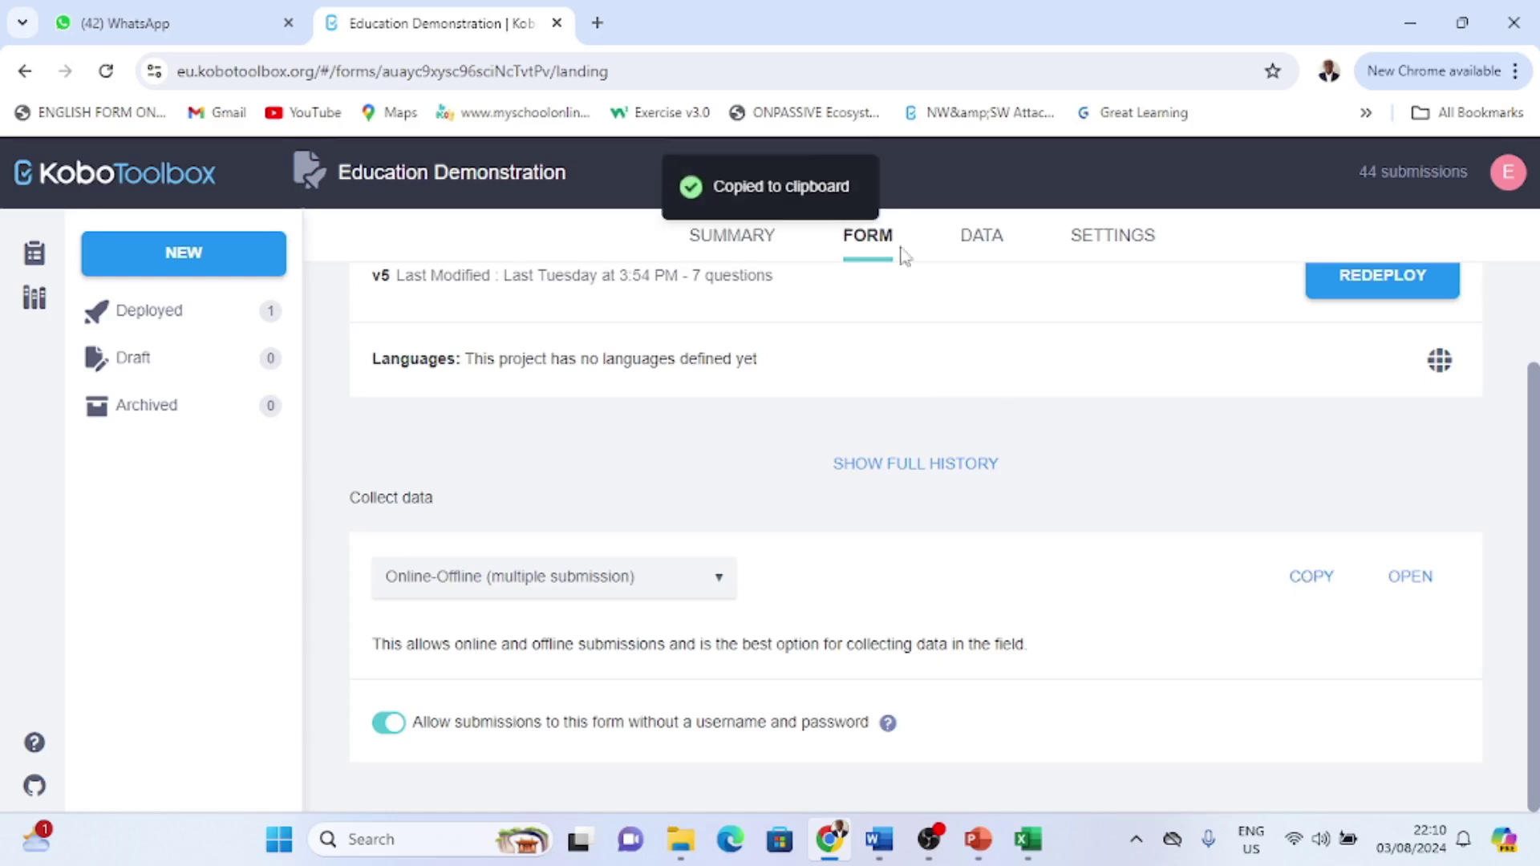
pyautogui.click(598, 25)
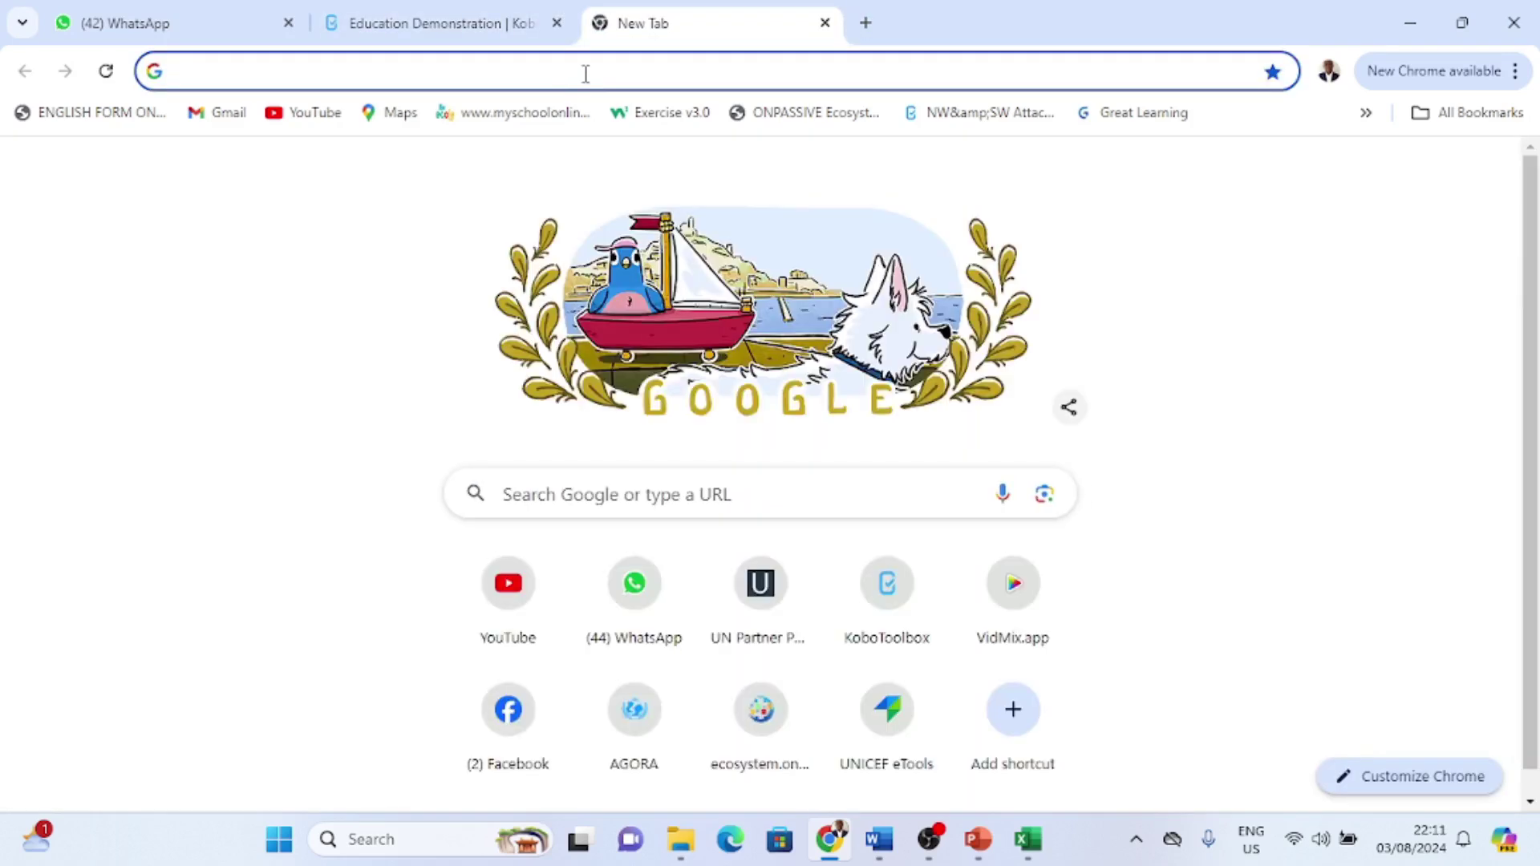
pyautogui.click(585, 73)
pyautogui.hotkey('ctrl', 'v')
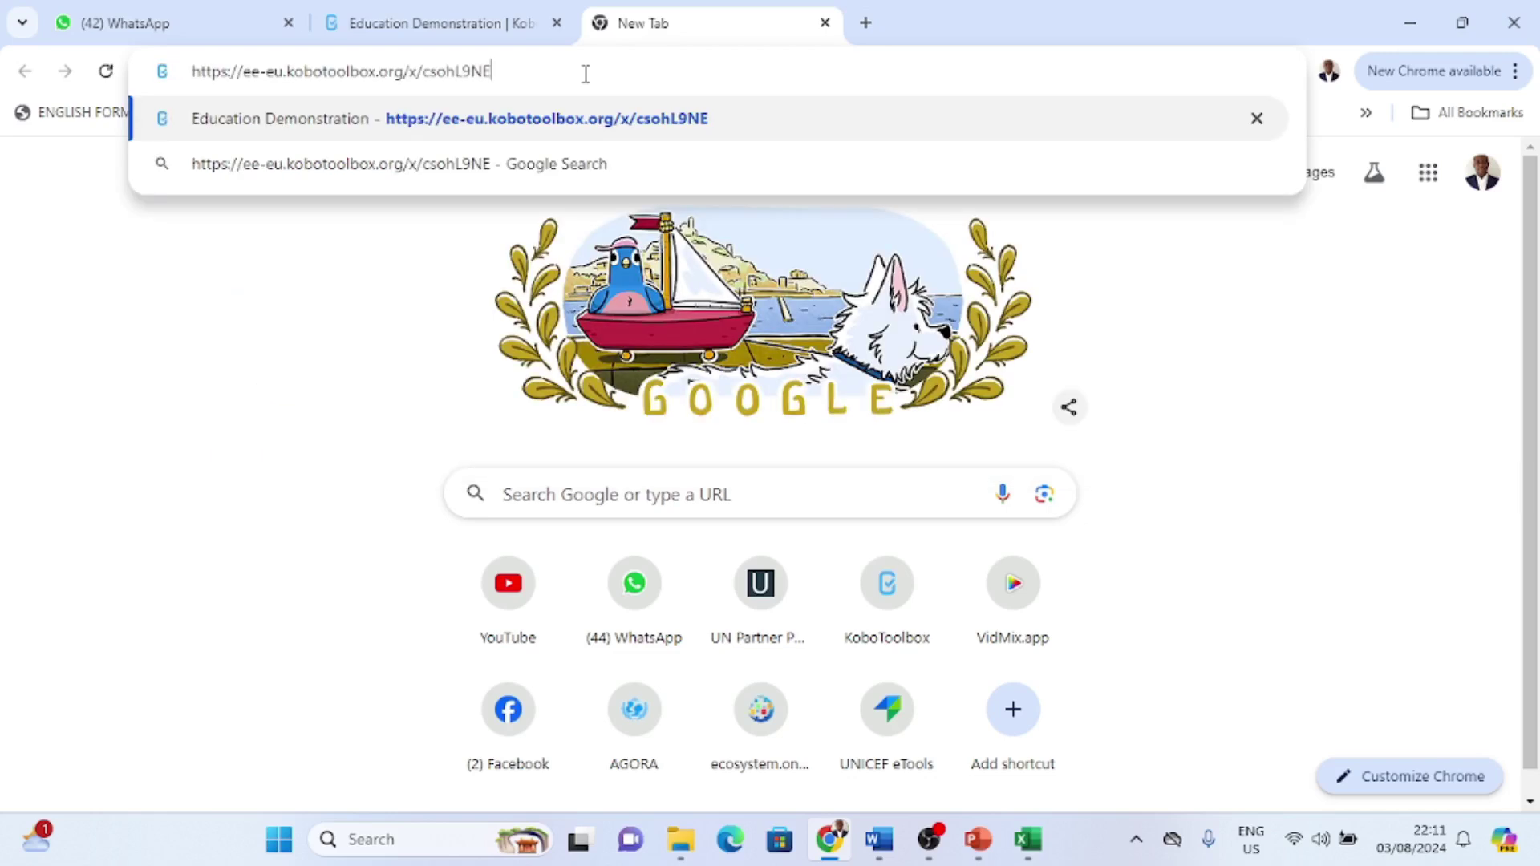
pyautogui.press('Return')
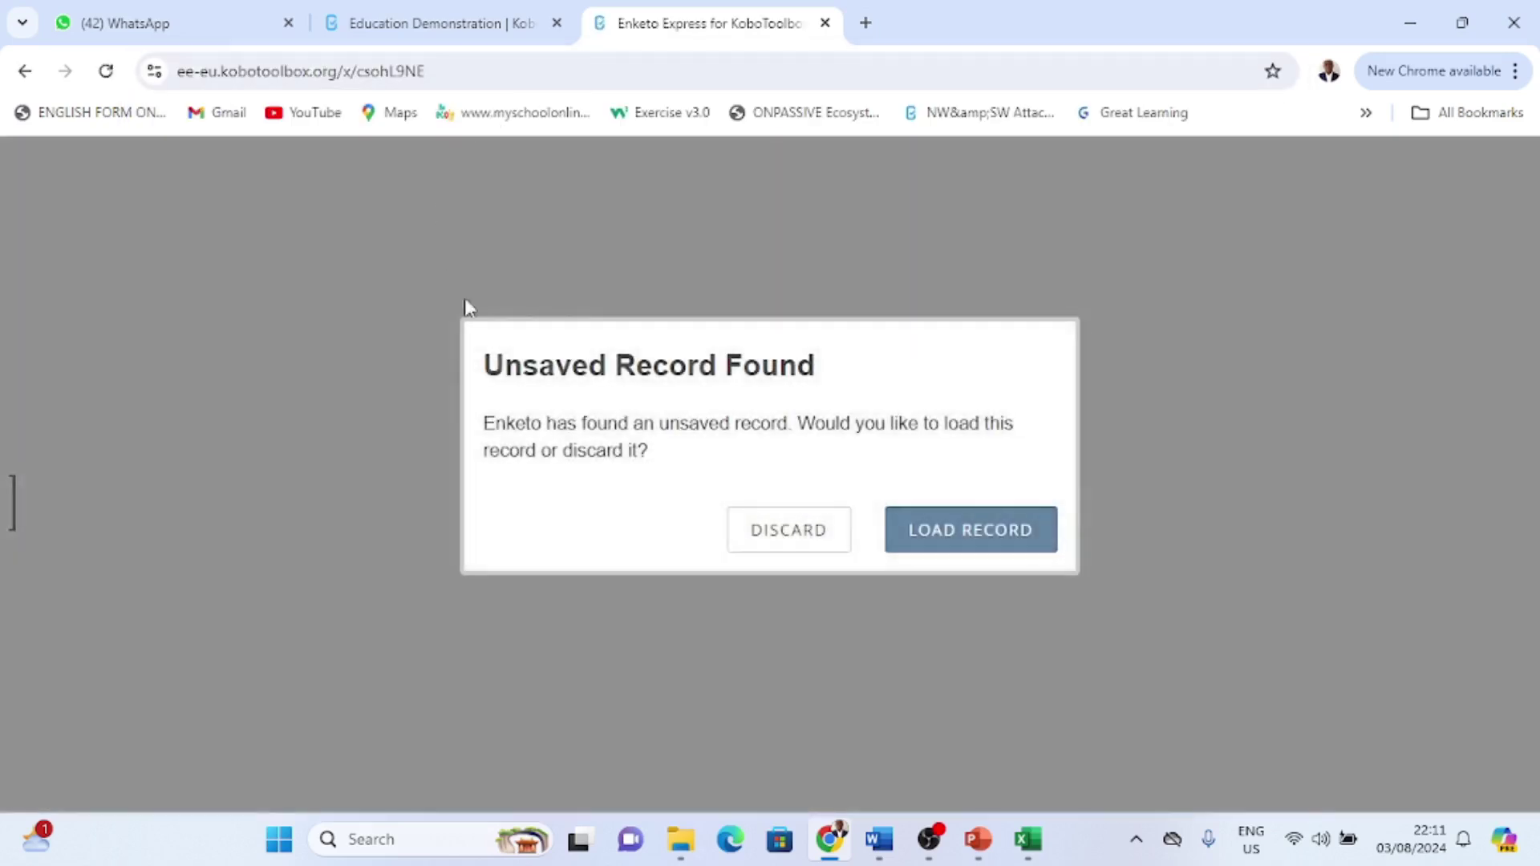
# Load the previously unsaved record into the form and zoom in on the current-location map
pyautogui.click(928, 540)
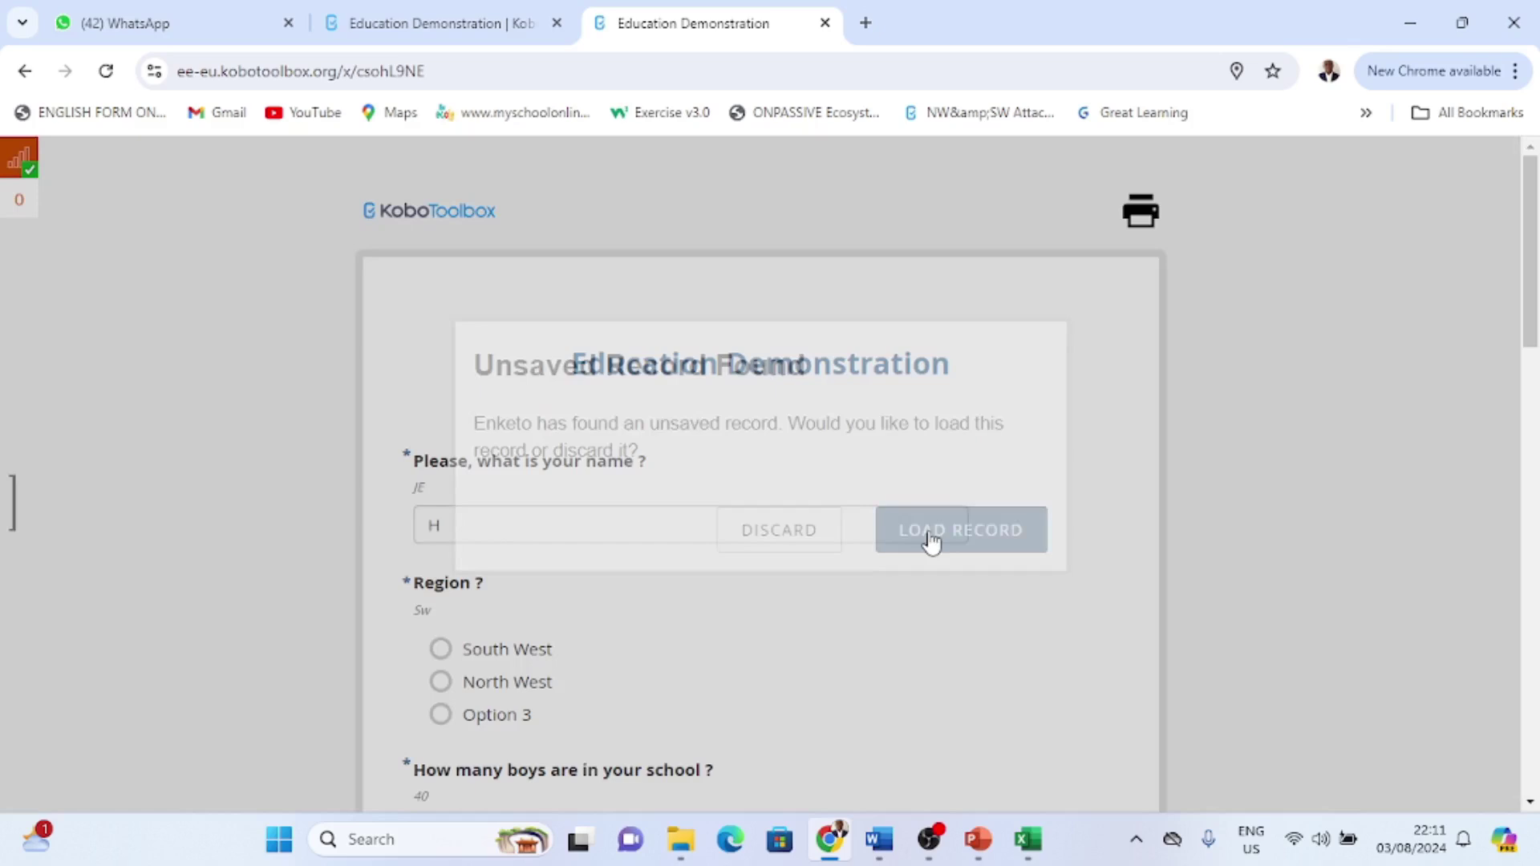
pyautogui.scroll(-15, 729, 622)
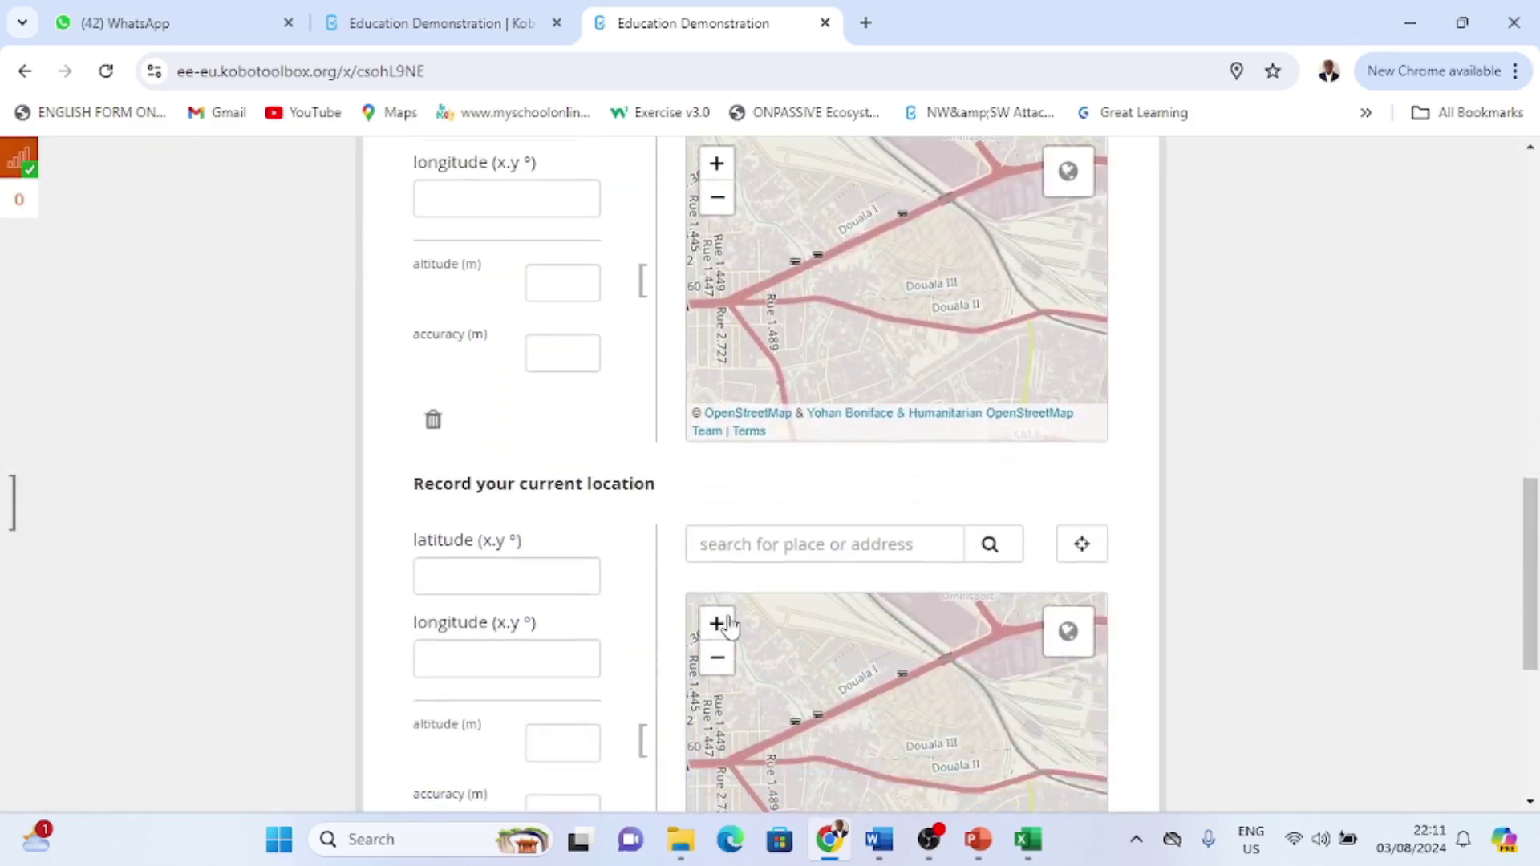
pyautogui.click(717, 623)
pyautogui.scroll(15, 612, 457)
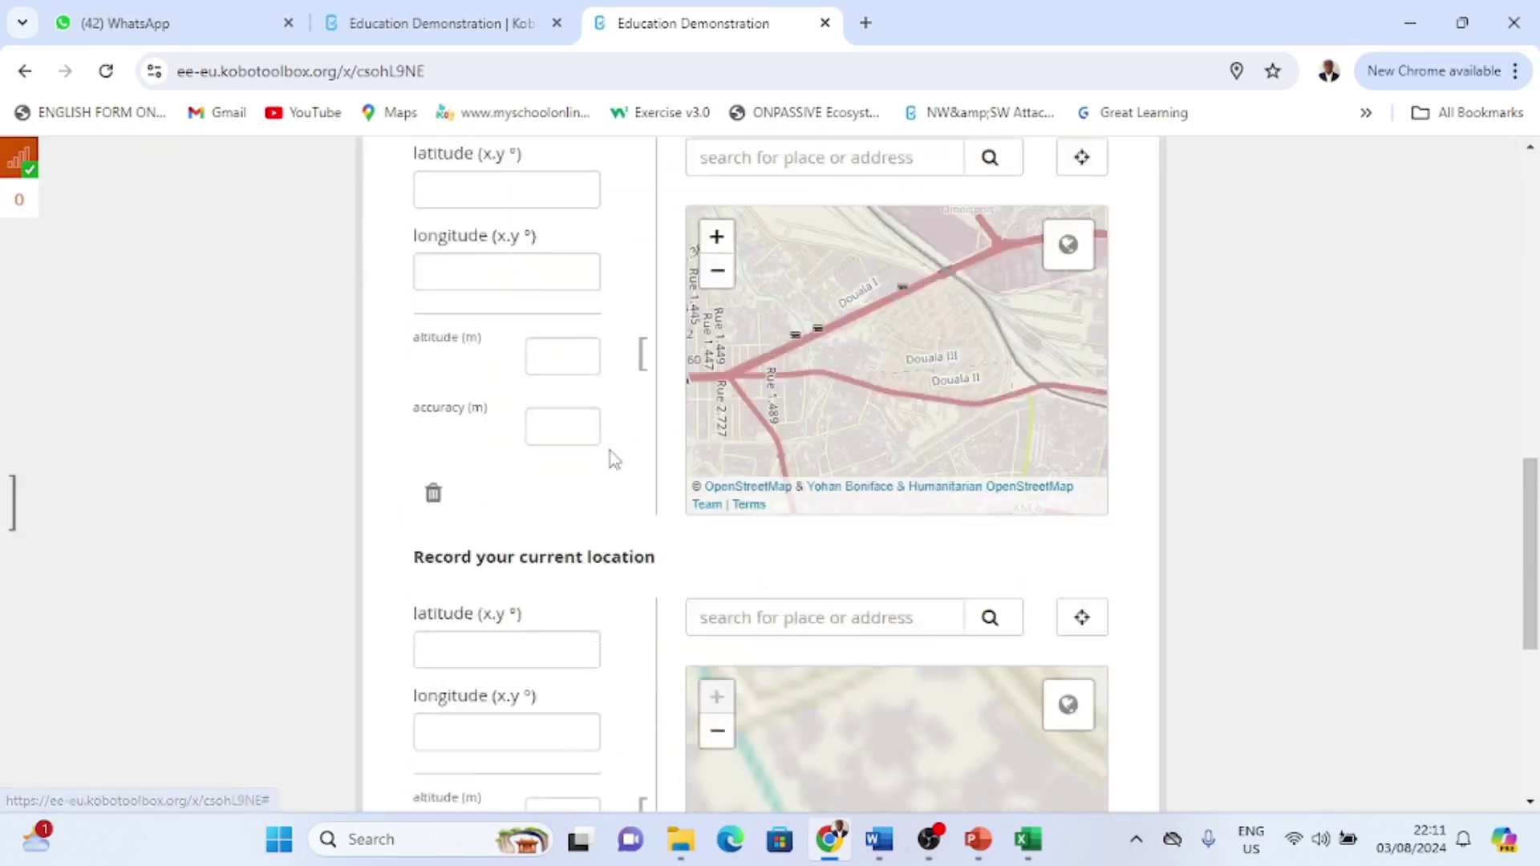
# Finish the respondent's first name, retyping the all-caps part in lowercase
pyautogui.click(474, 525)
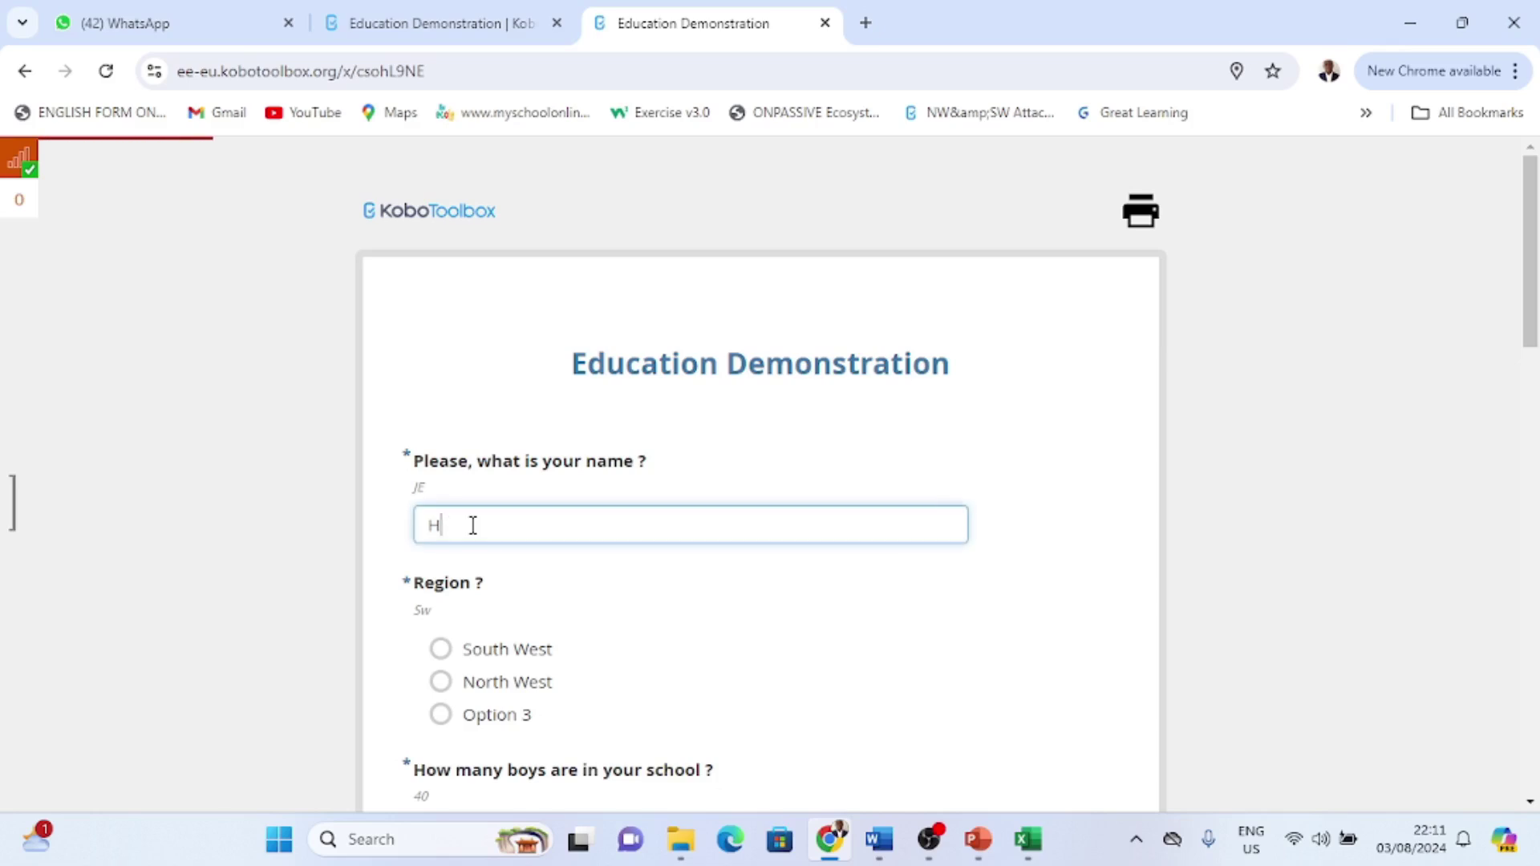
pyautogui.write('ILARY')
pyautogui.press('BackSpace')
pyautogui.press('BackSpace')
pyautogui.press('BackSpace')
pyautogui.press('BackSpace')
pyautogui.press('BackSpace')
pyautogui.write('ilary')
pyautogui.scroll(-3, 462, 530)
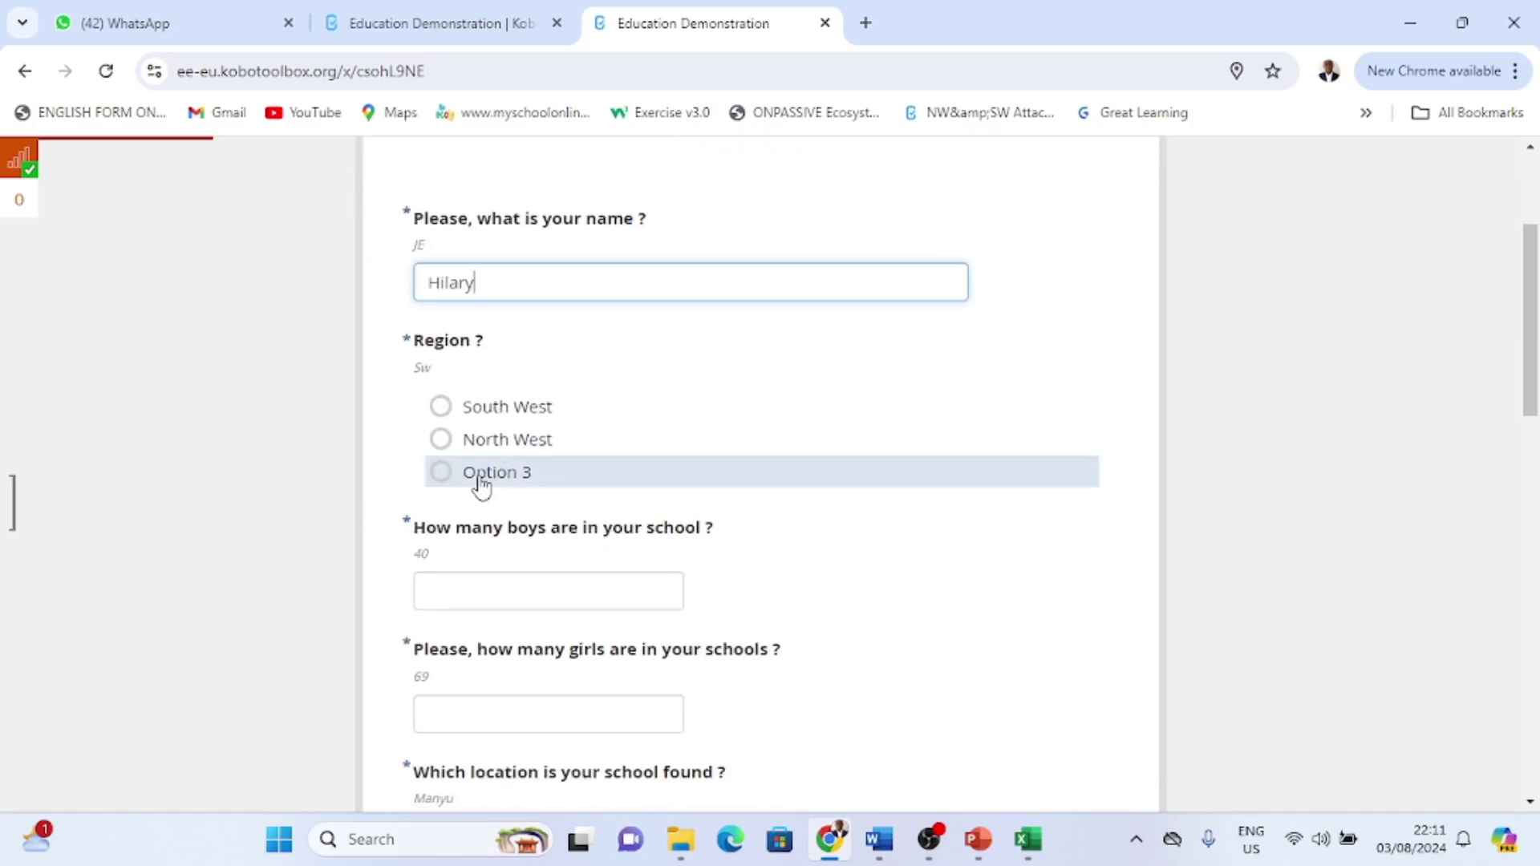
# Choose South West as the region and set the number of boys to 7
pyautogui.click(451, 415)
pyautogui.scroll(-2, 452, 361)
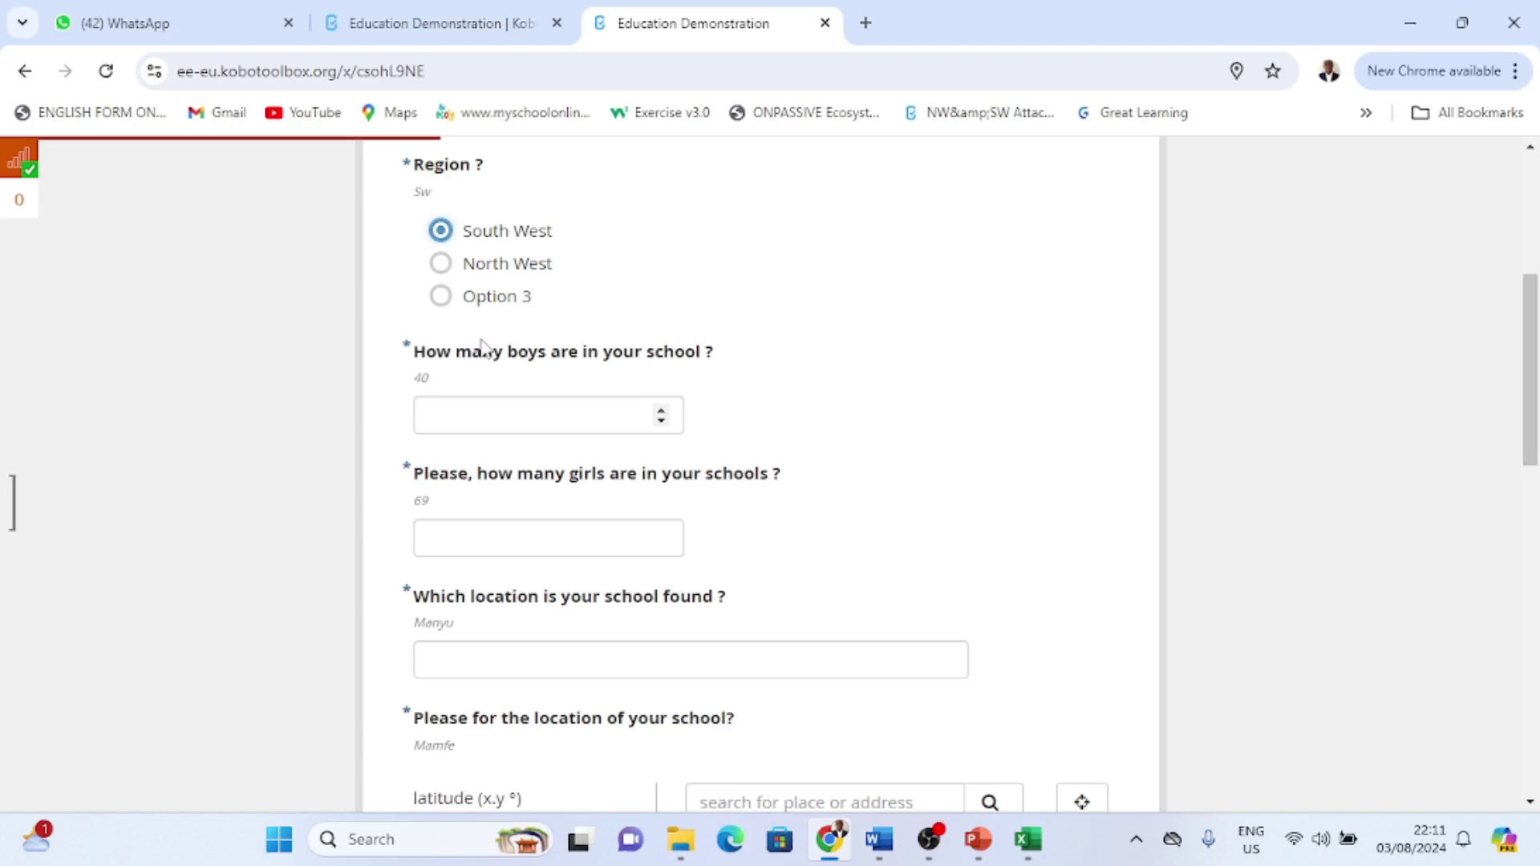
pyautogui.scroll(-1, 601, 454)
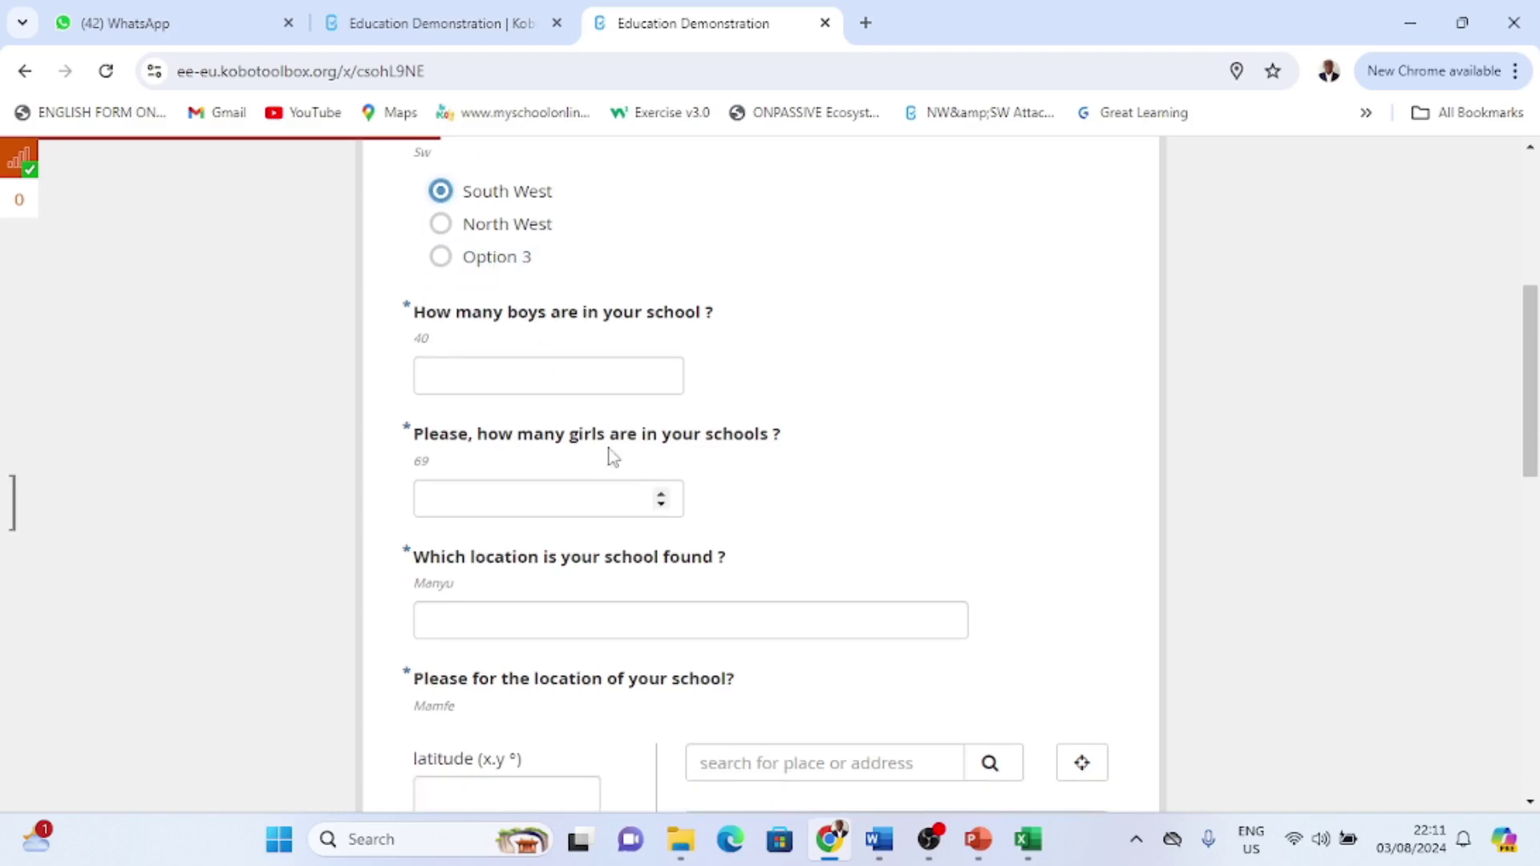
pyautogui.click(651, 380)
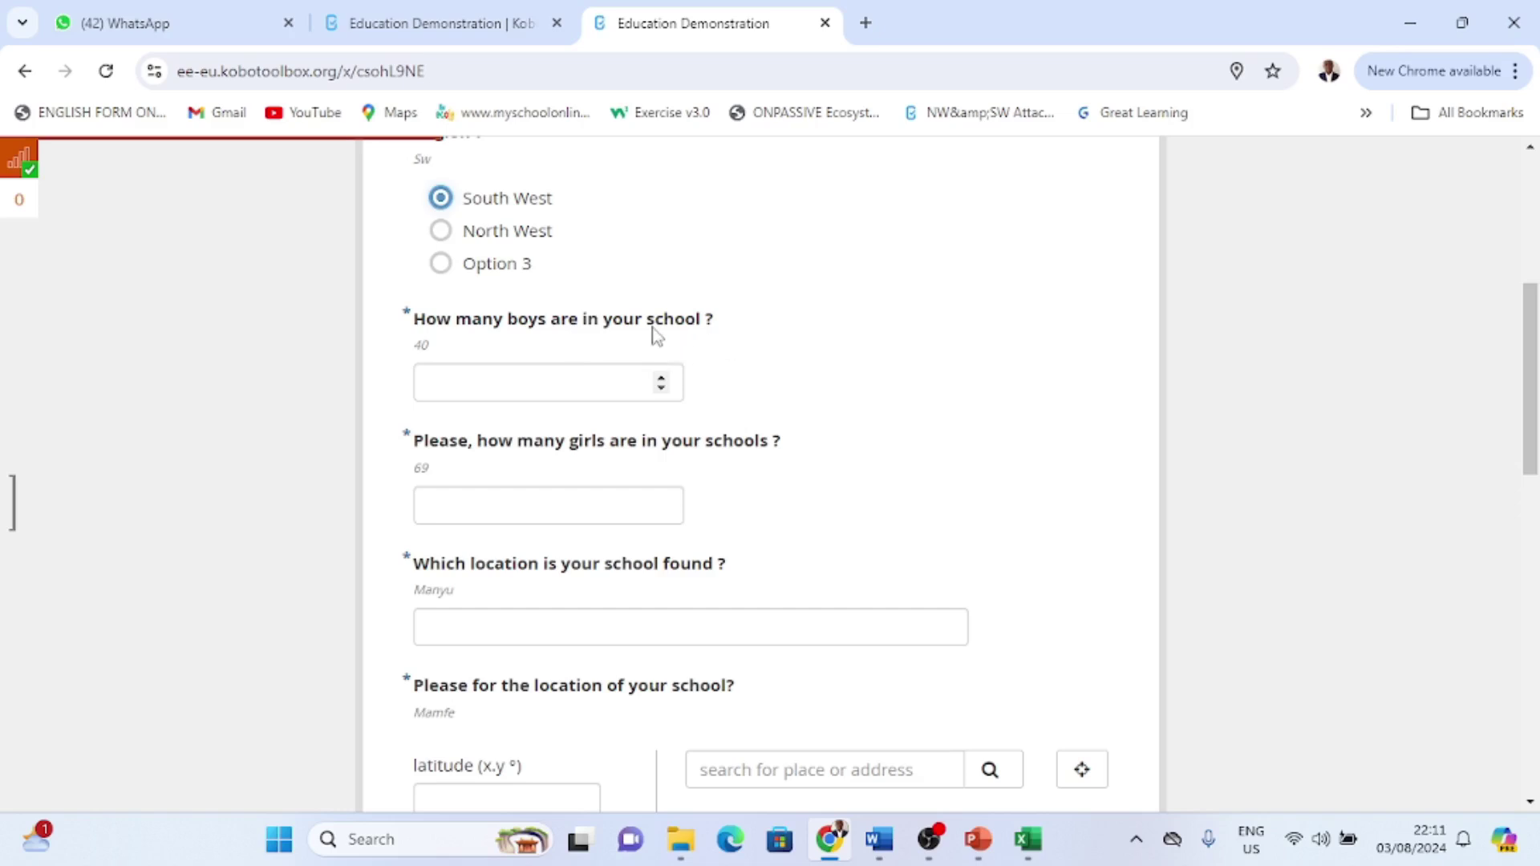
pyautogui.click(661, 377)
pyautogui.click(661, 377)
pyautogui.click(661, 377)
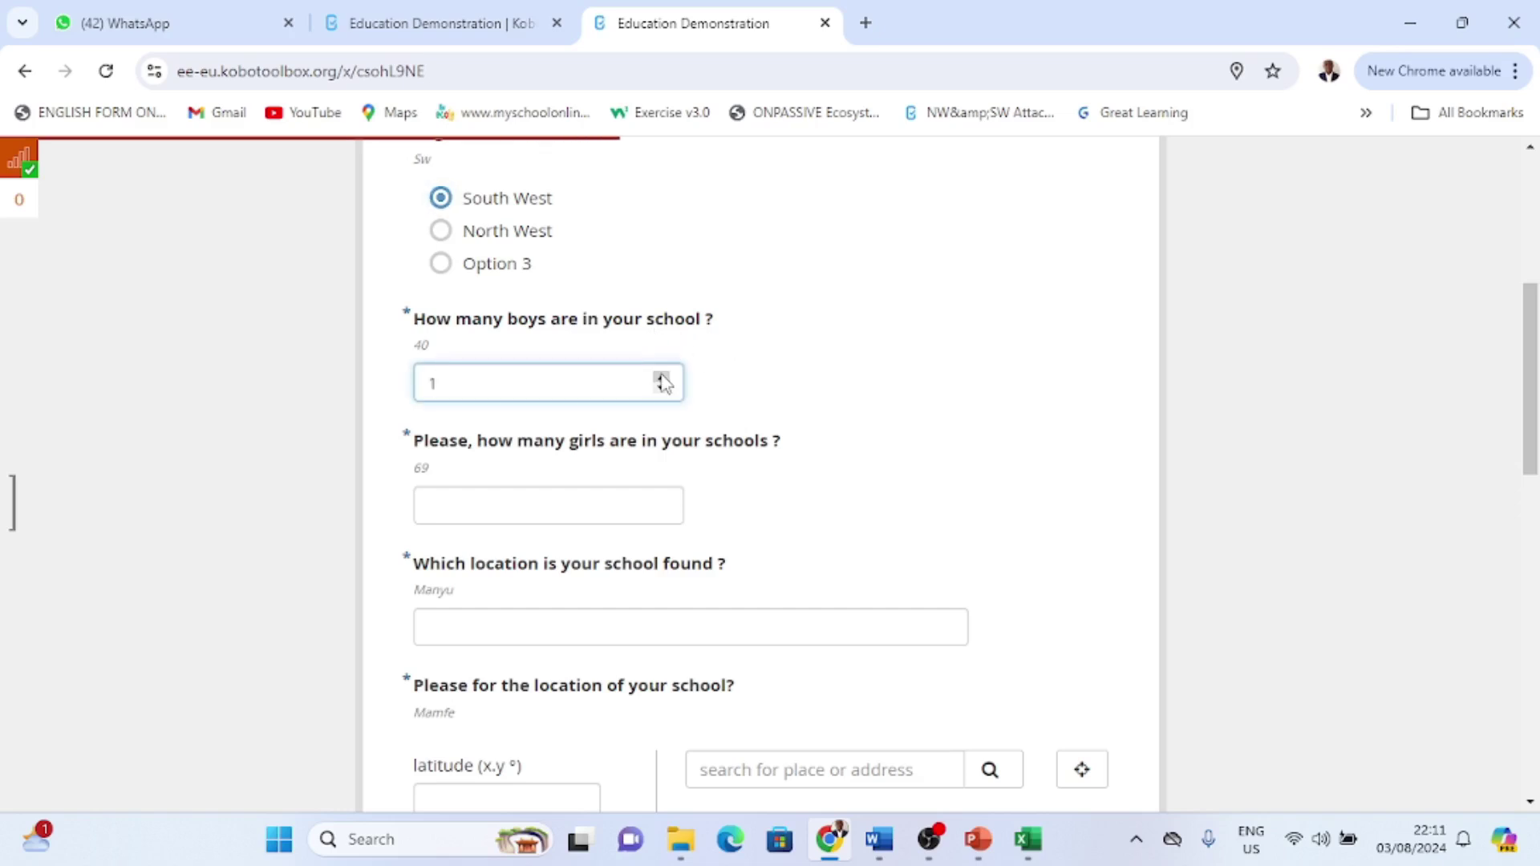
pyautogui.click(661, 377)
pyautogui.click(661, 377)
# Set the number of girls to 9
pyautogui.scroll(-2, 653, 484)
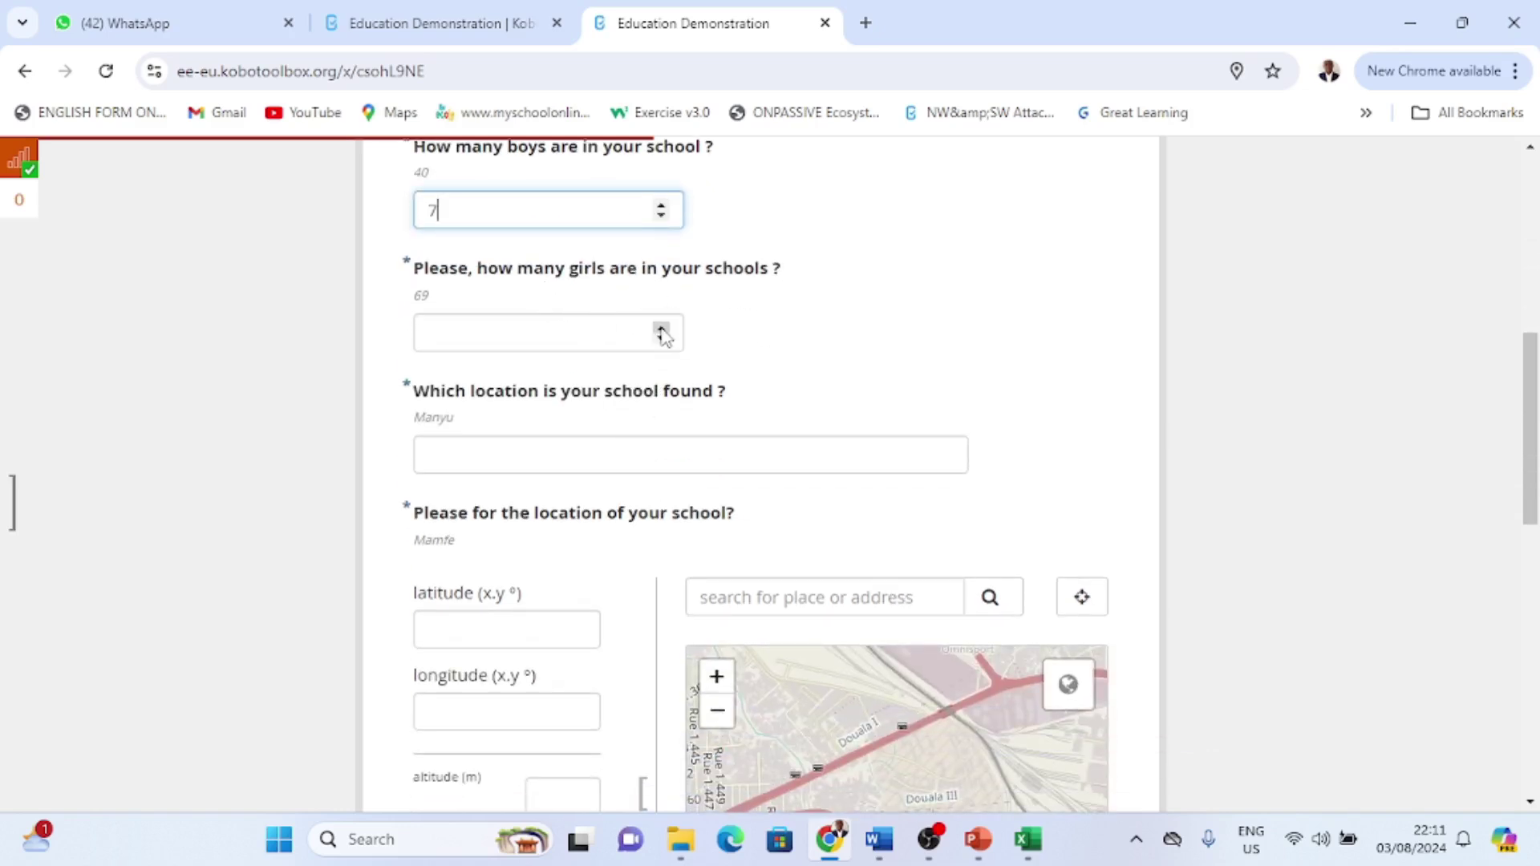
pyautogui.click(662, 333)
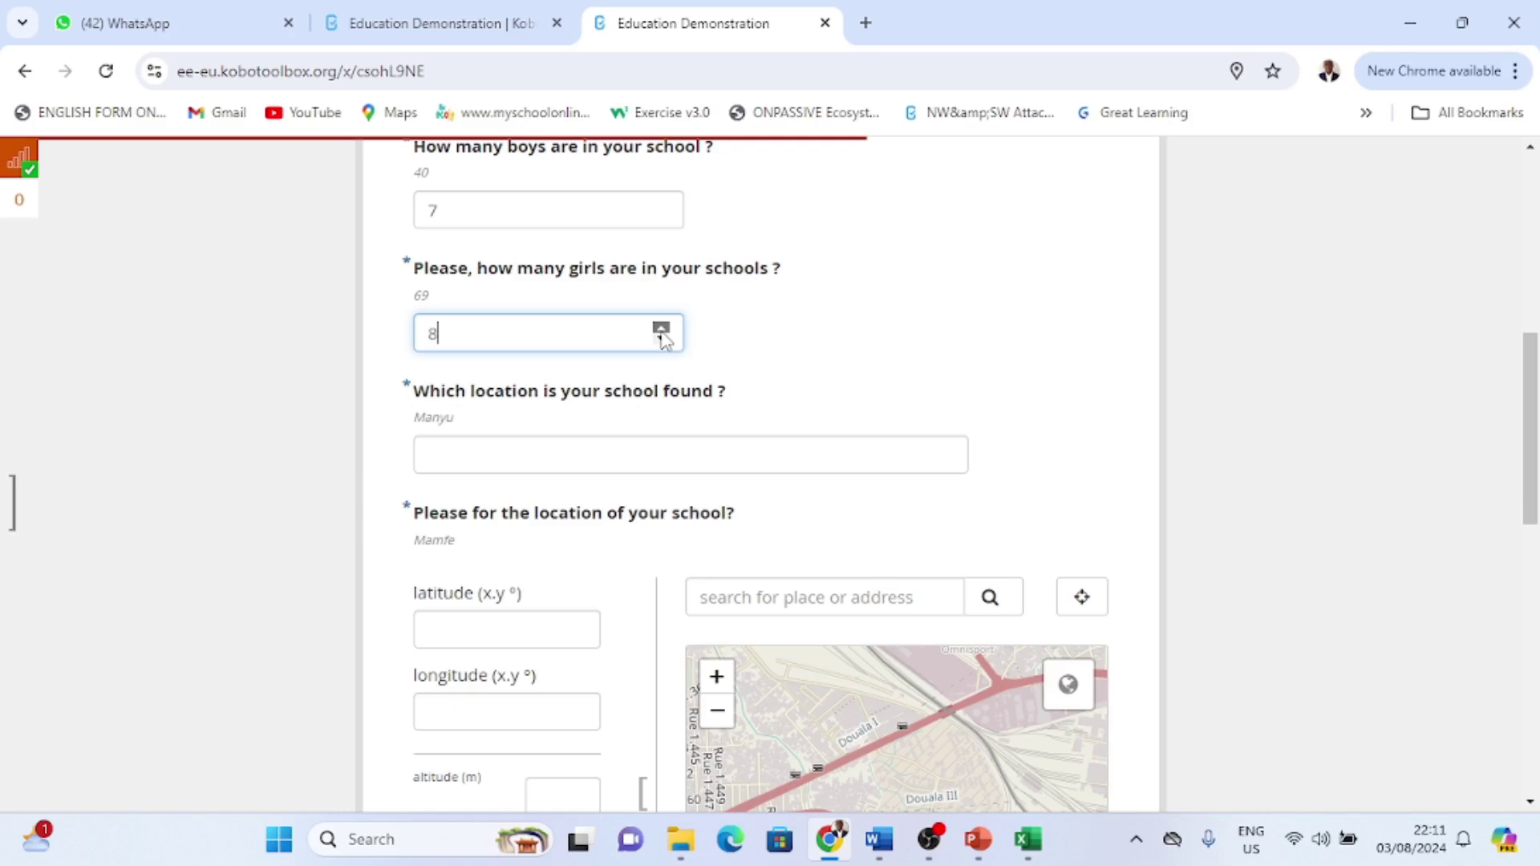
pyautogui.click(661, 328)
pyautogui.scroll(-2, 561, 361)
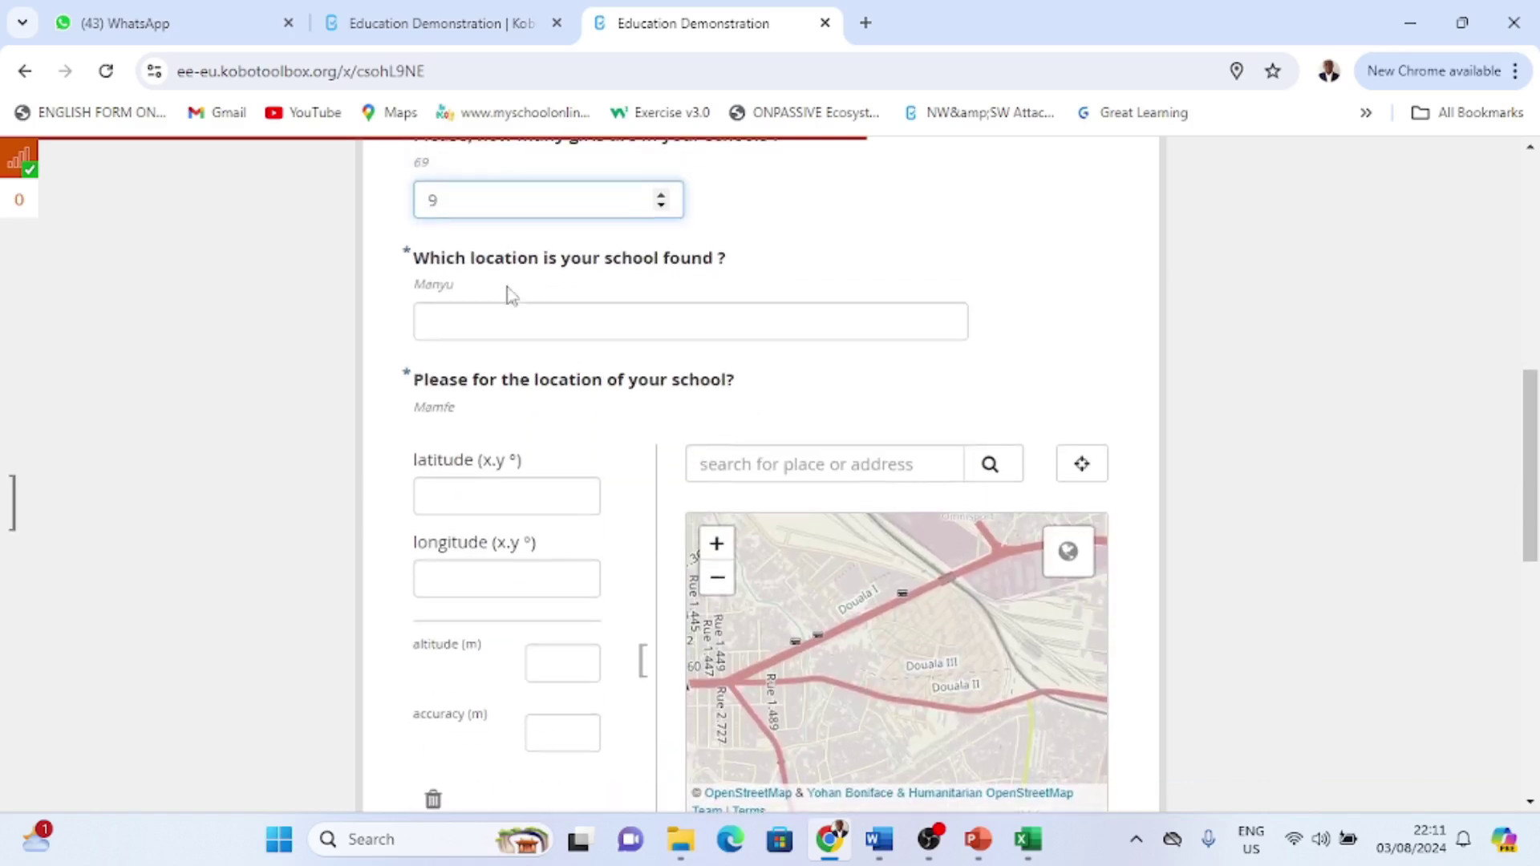
pyautogui.click(641, 316)
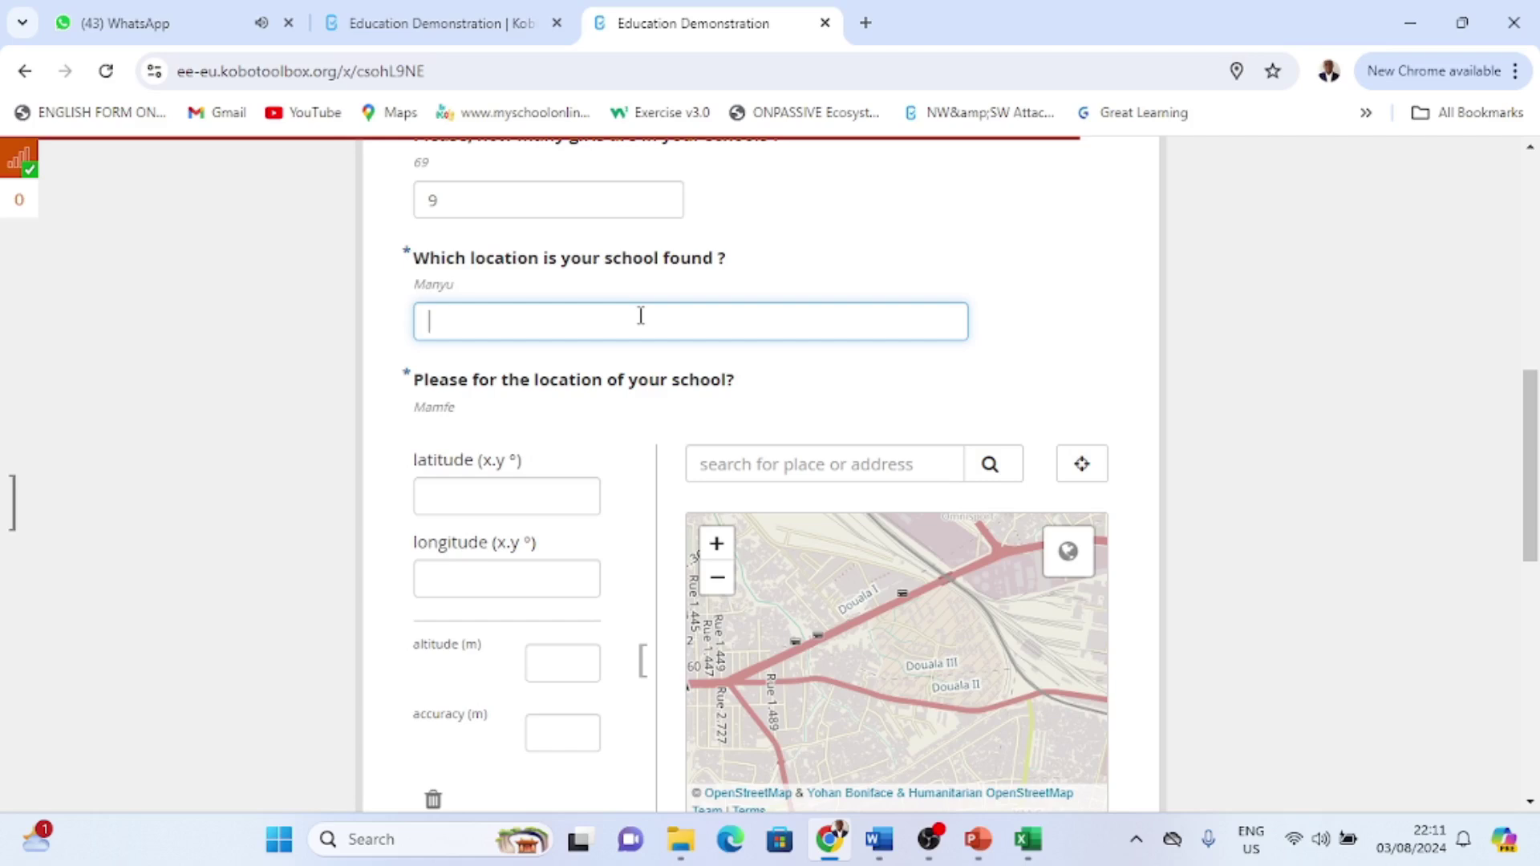
# Answer the school location with Buea, clear the trial latitude value, and zoom the page in
pyautogui.write('Buea')
pyautogui.scroll(-2, 641, 315)
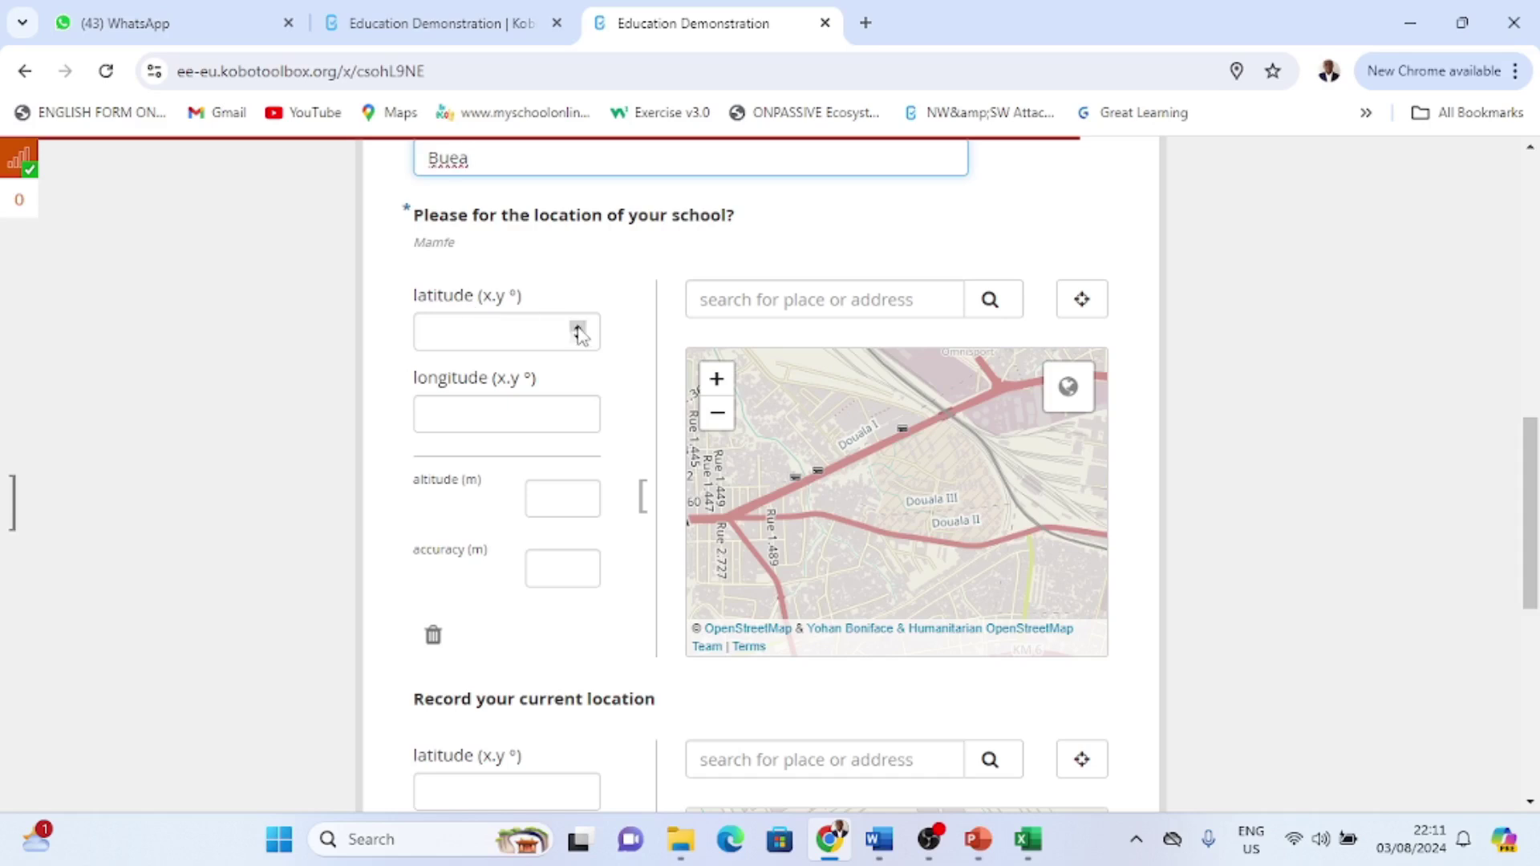
pyautogui.click(578, 327)
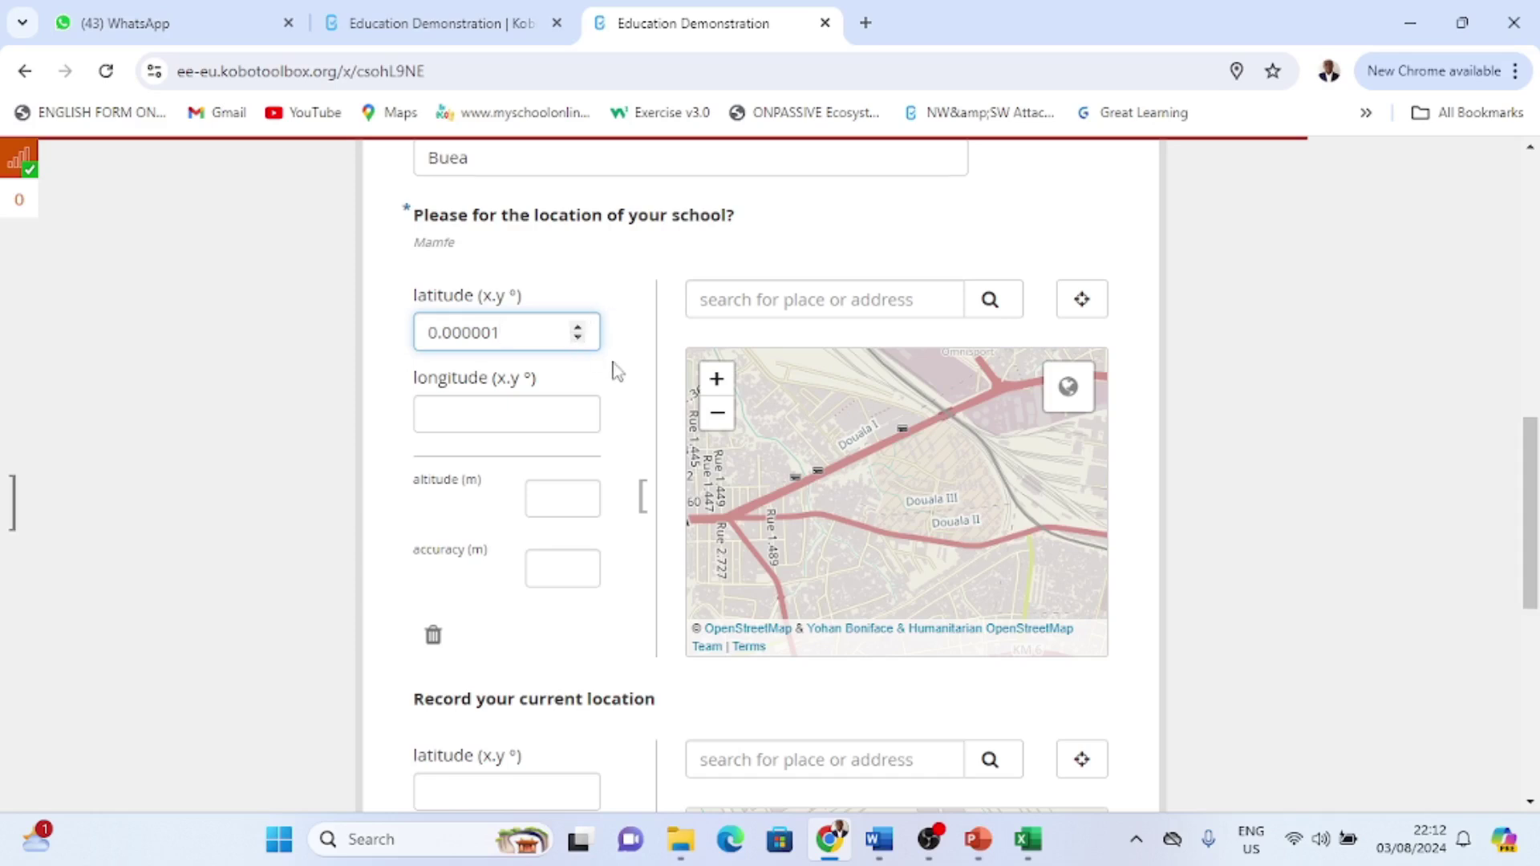
pyautogui.scroll(1, 616, 371)
pyautogui.scroll(-3, 616, 370)
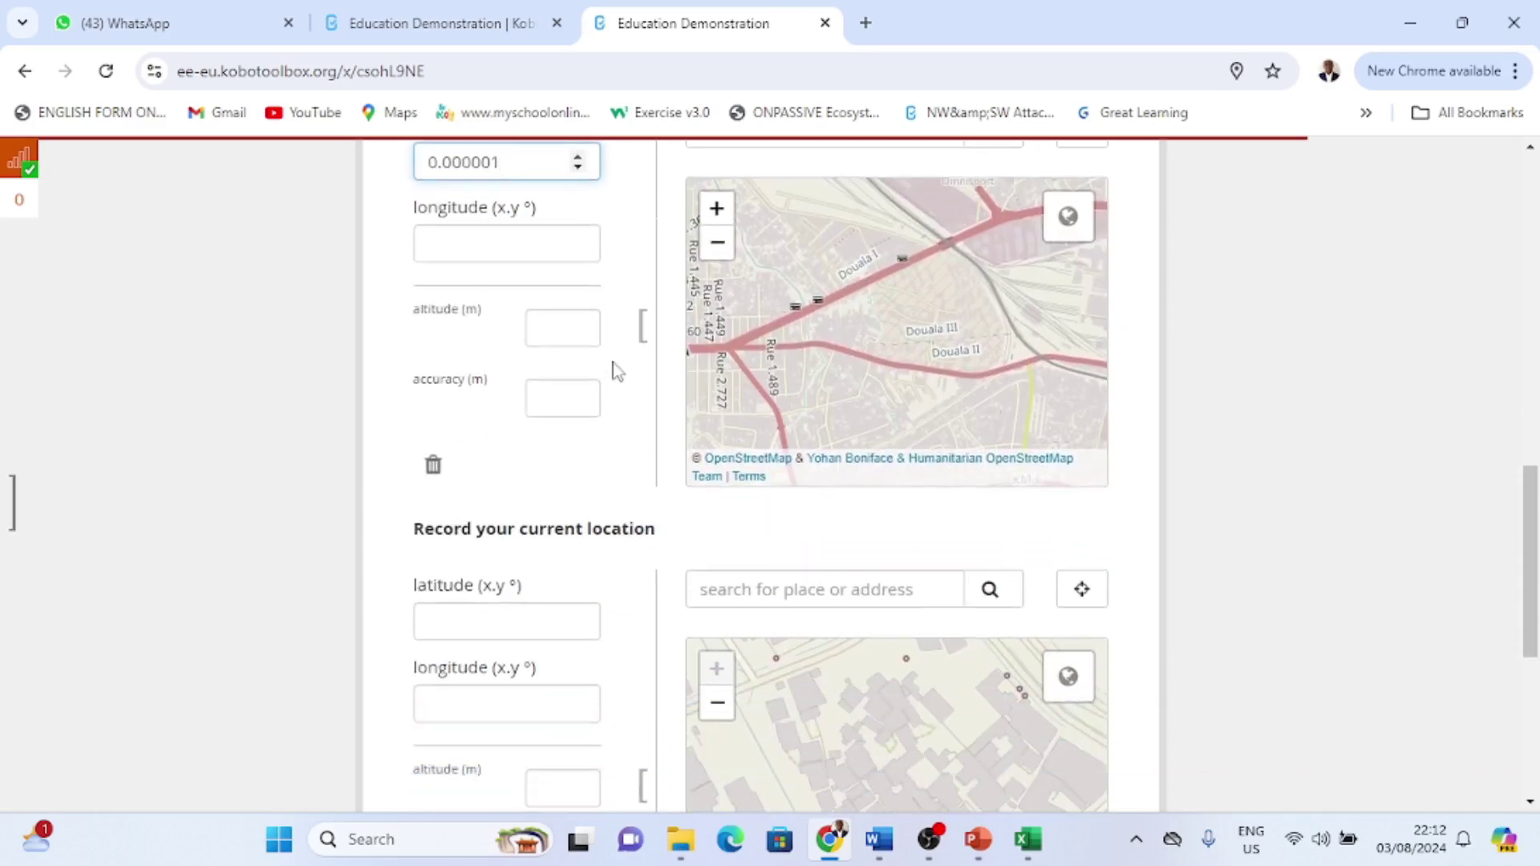
pyautogui.scroll(3, 616, 370)
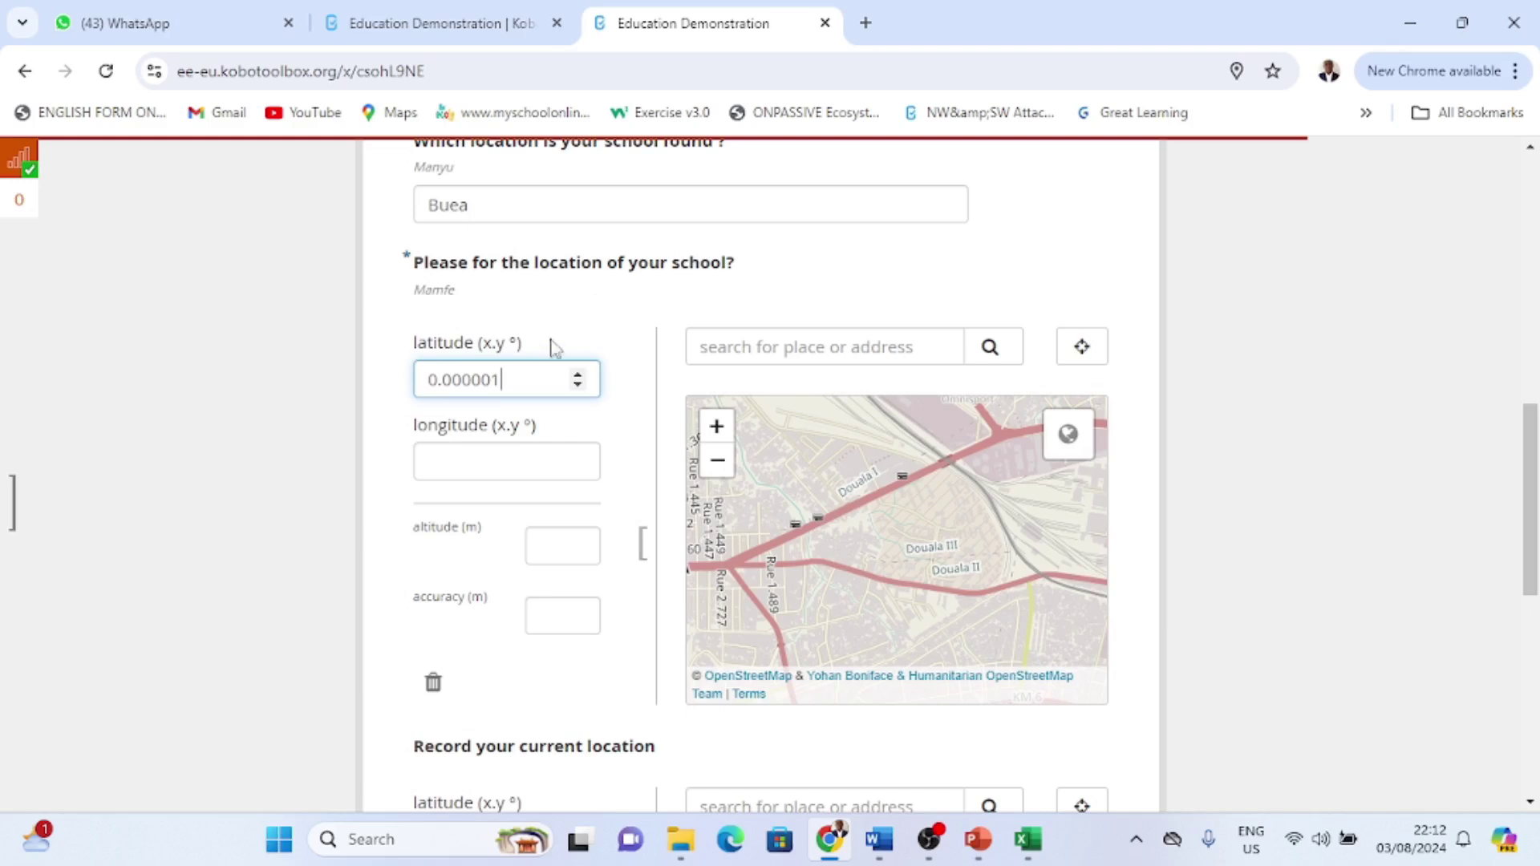
pyautogui.press('BackSpace')
pyautogui.press('BackSpace')
pyautogui.press('BackSpace')
pyautogui.hotkey('ctrl', '+')
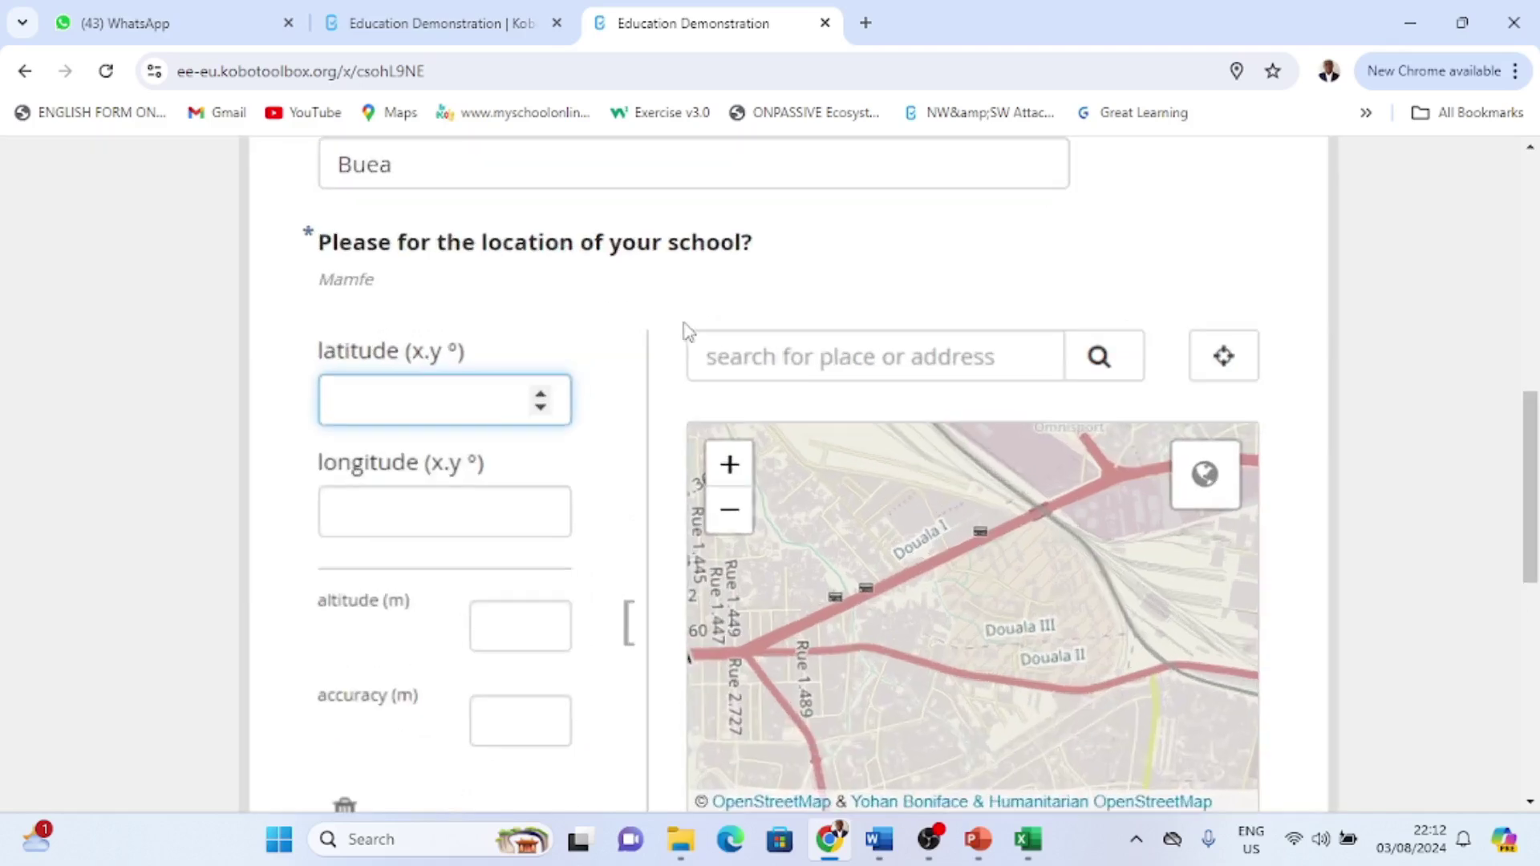
# Capture the school's GPS fix: latitude 4.043571, longitude 9.715712, accuracy 543
pyautogui.click(1226, 367)
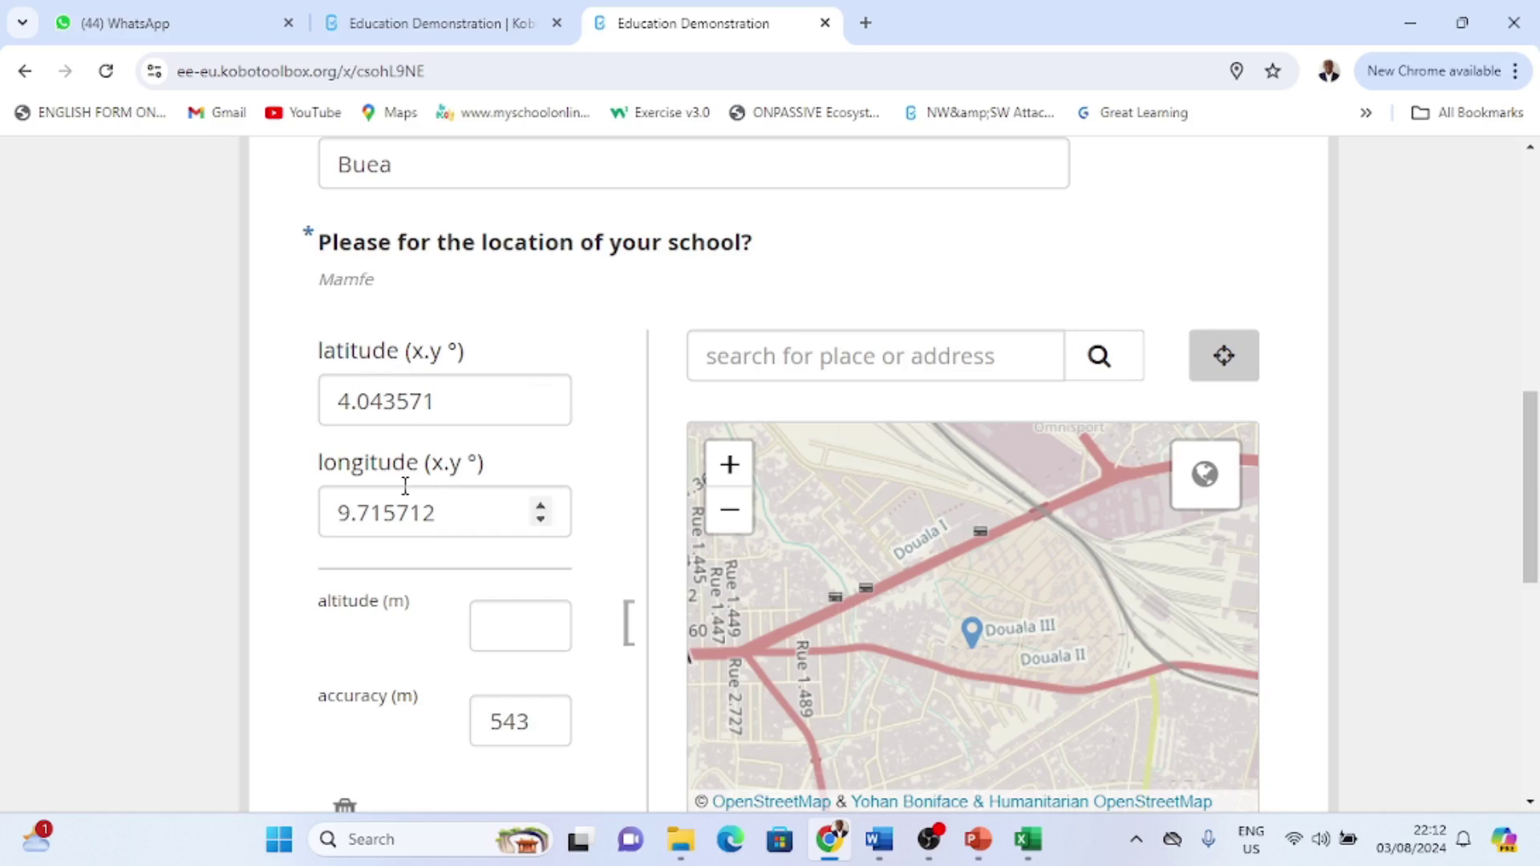
pyautogui.click(541, 394)
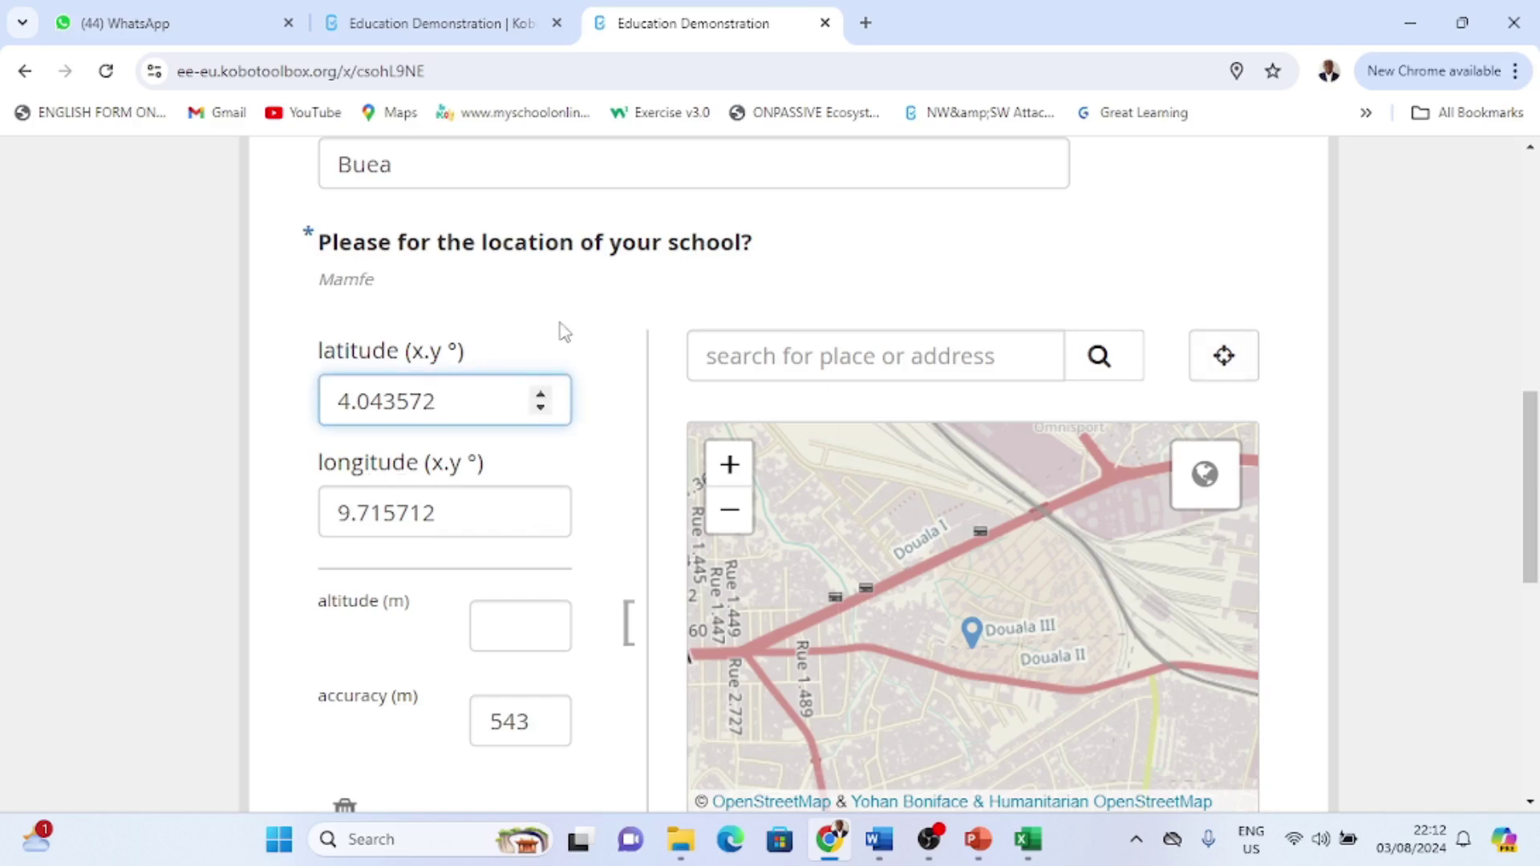
pyautogui.click(1221, 354)
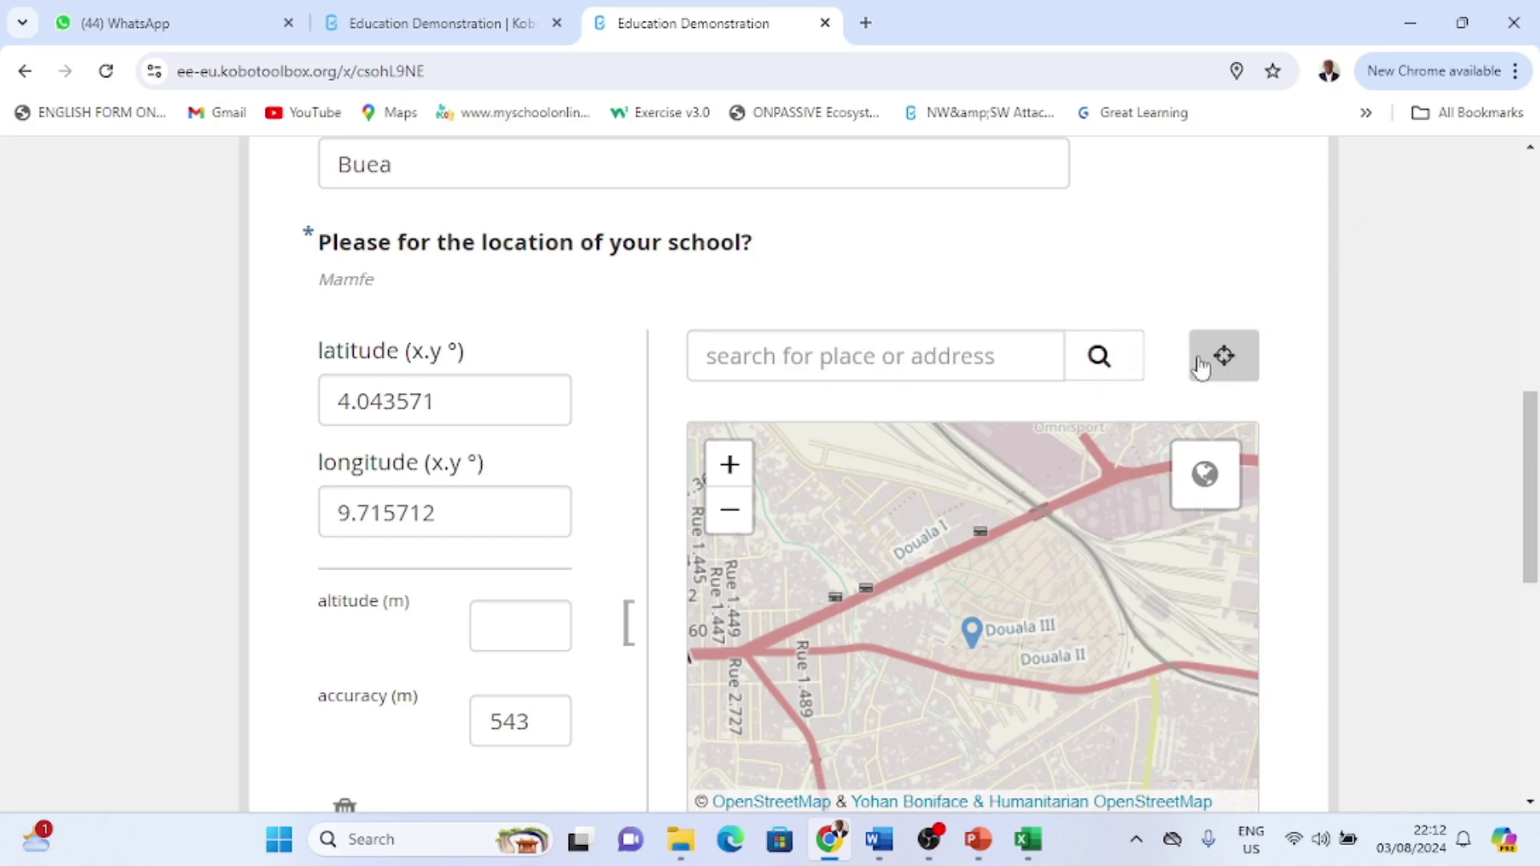
pyautogui.scroll(-4, 1211, 368)
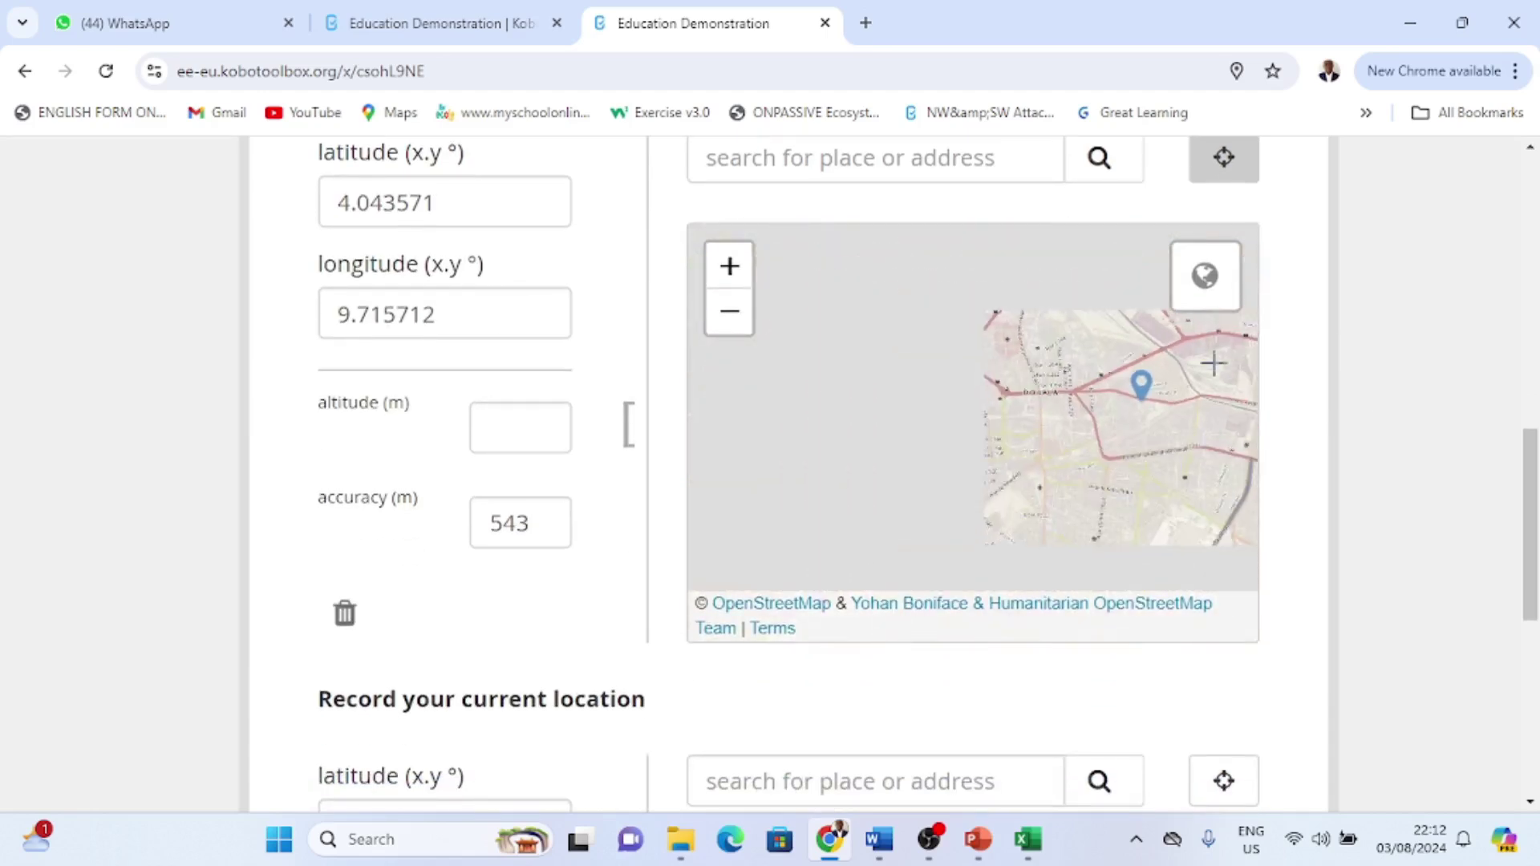
pyautogui.hotkey('ctrl', '-')
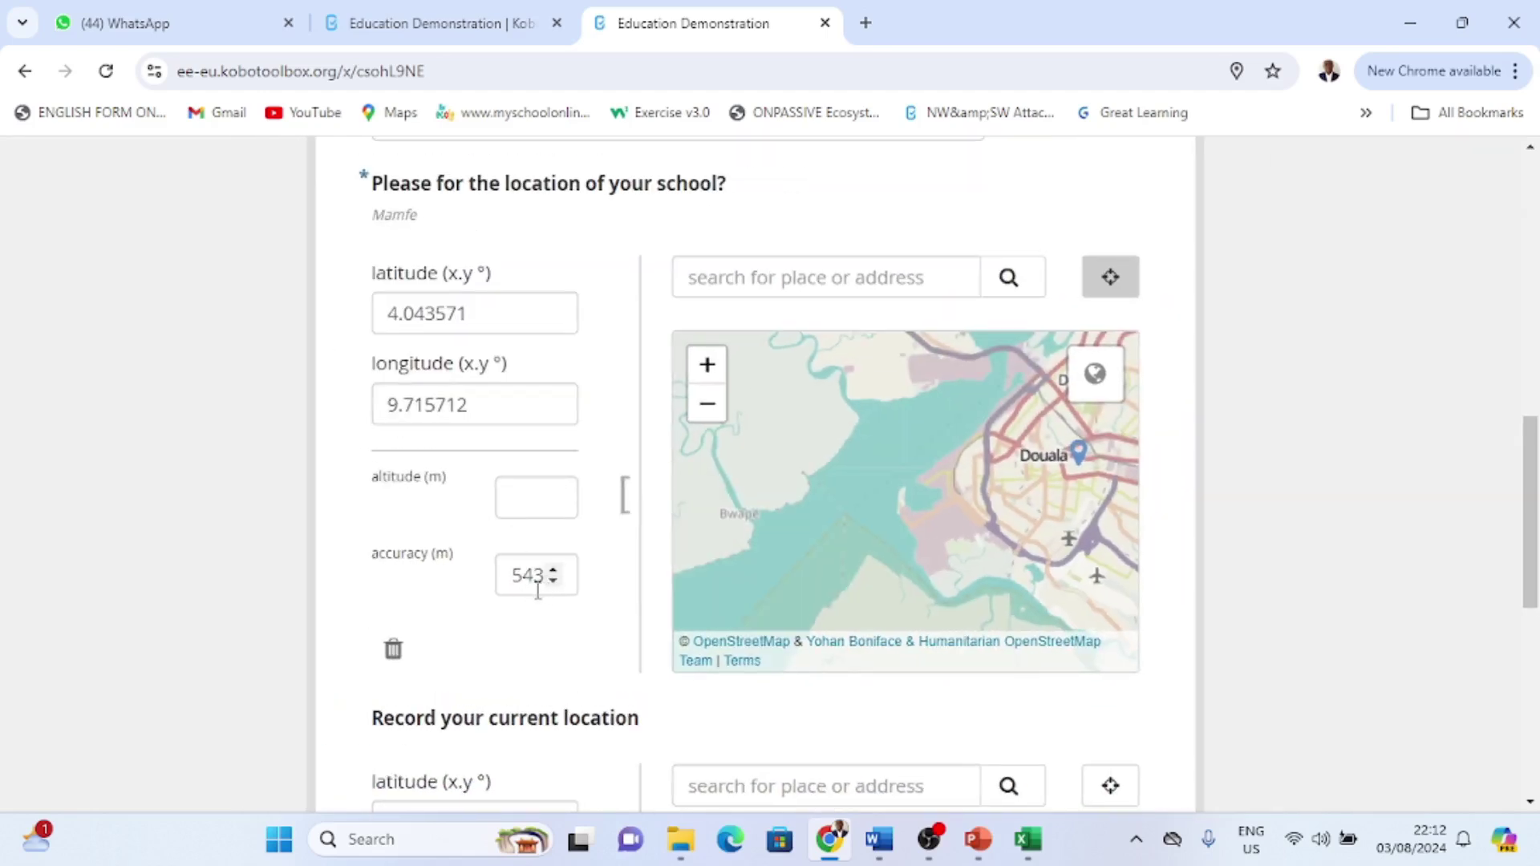
pyautogui.scroll(-3, 867, 643)
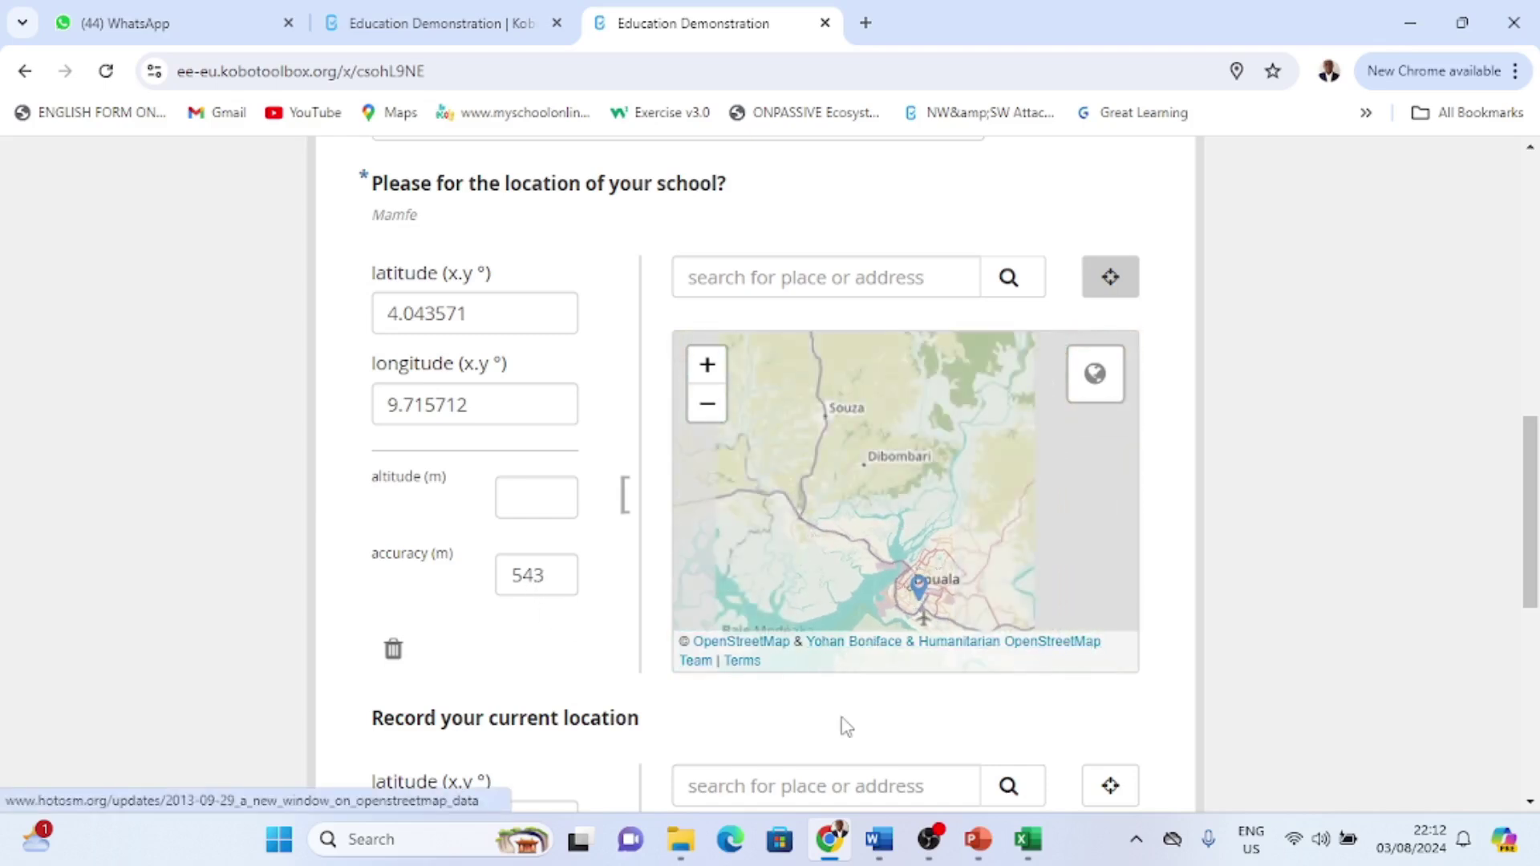
pyautogui.scroll(-2, 839, 726)
pyautogui.scroll(-2, 843, 722)
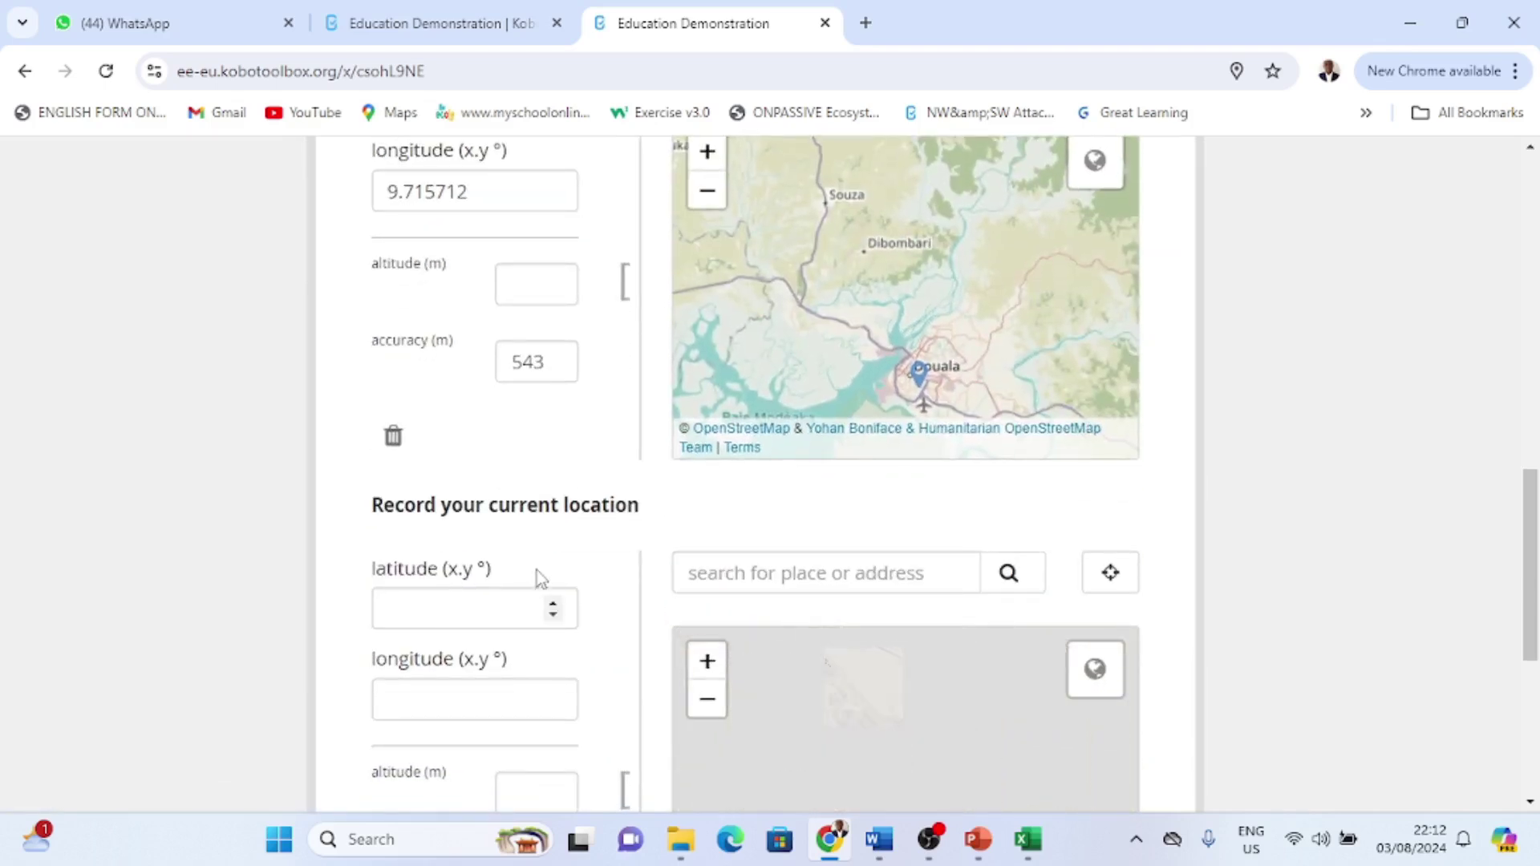
pyautogui.scroll(3, 586, 578)
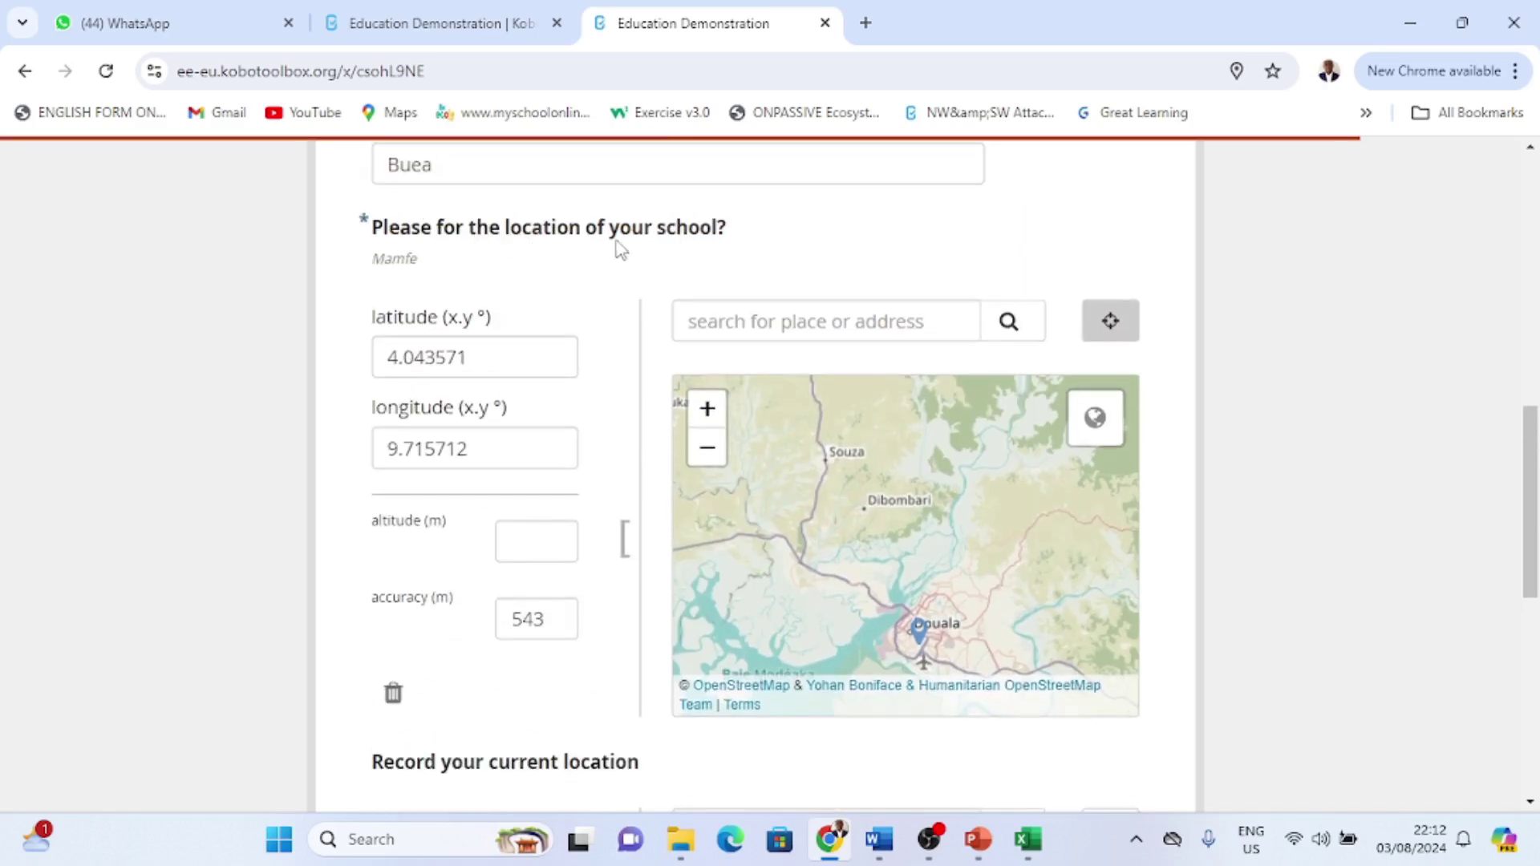
pyautogui.scroll(-8, 595, 267)
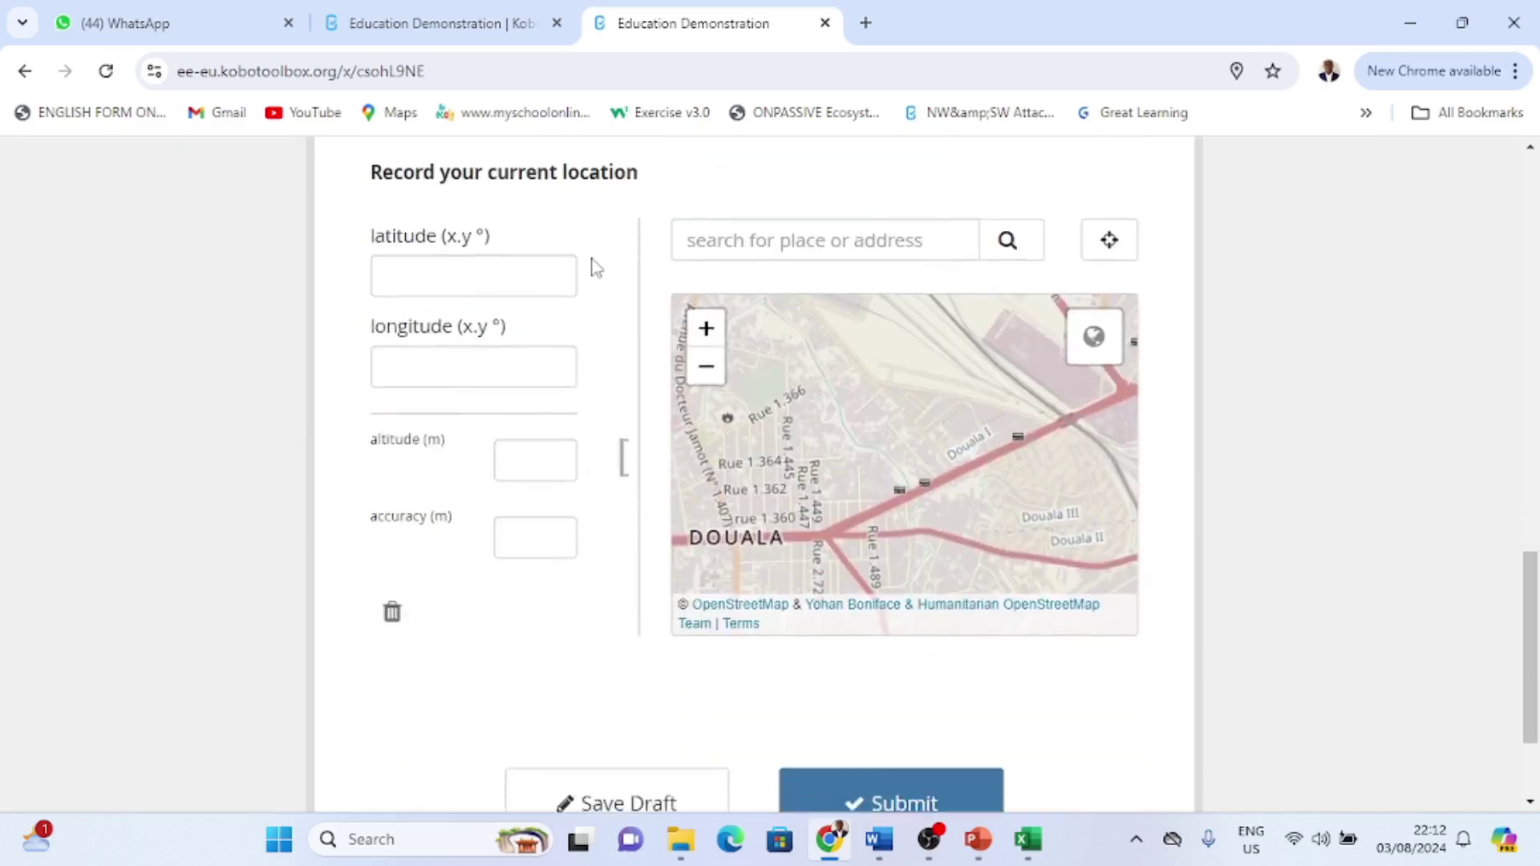
pyautogui.scroll(2, 877, 251)
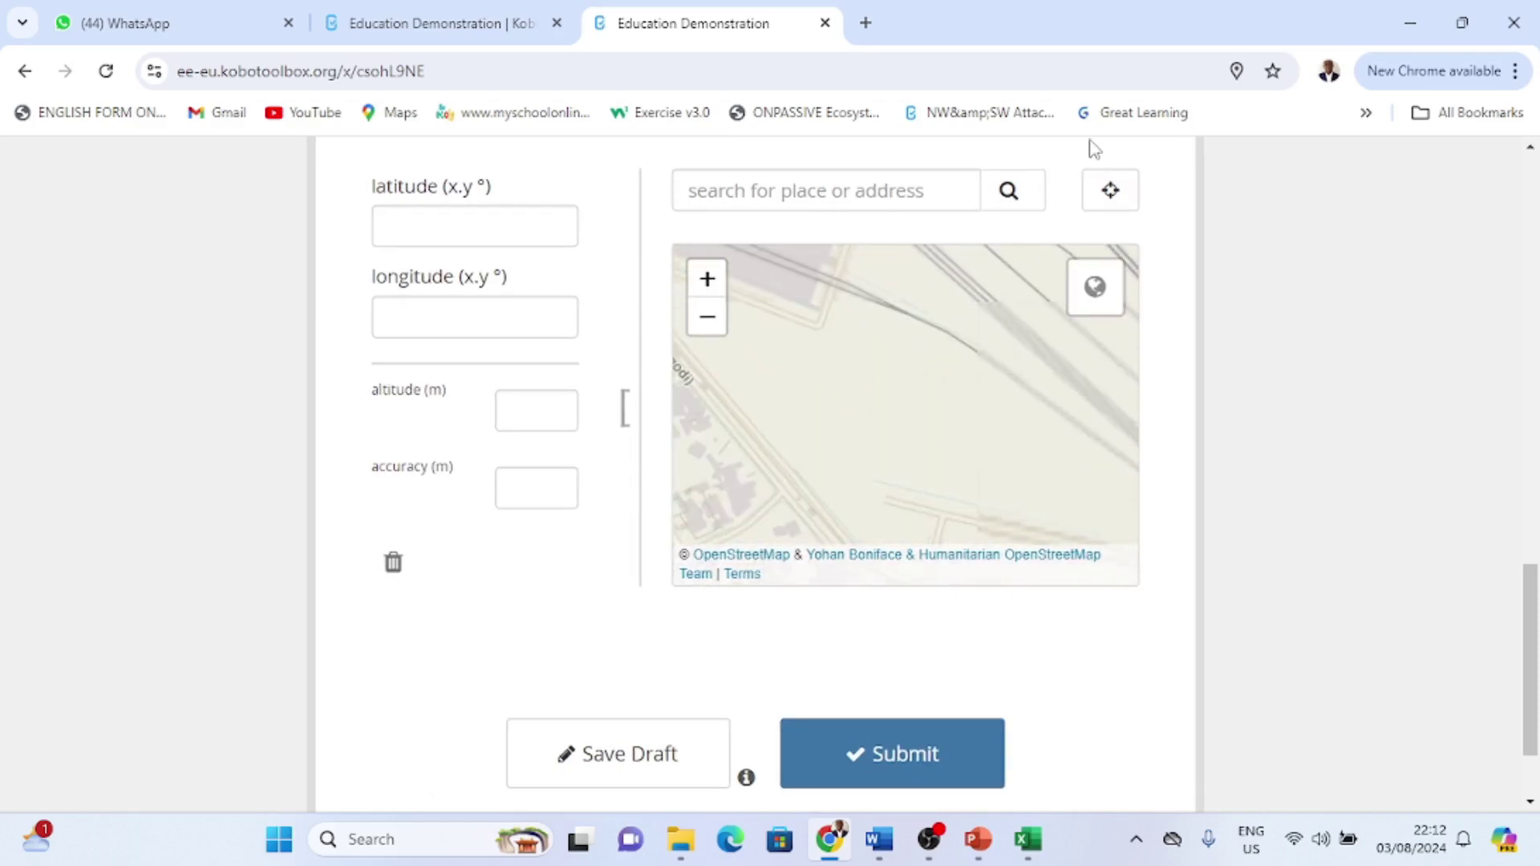
pyautogui.click(1110, 190)
pyautogui.scroll(1, 1116, 190)
pyautogui.click(1118, 303)
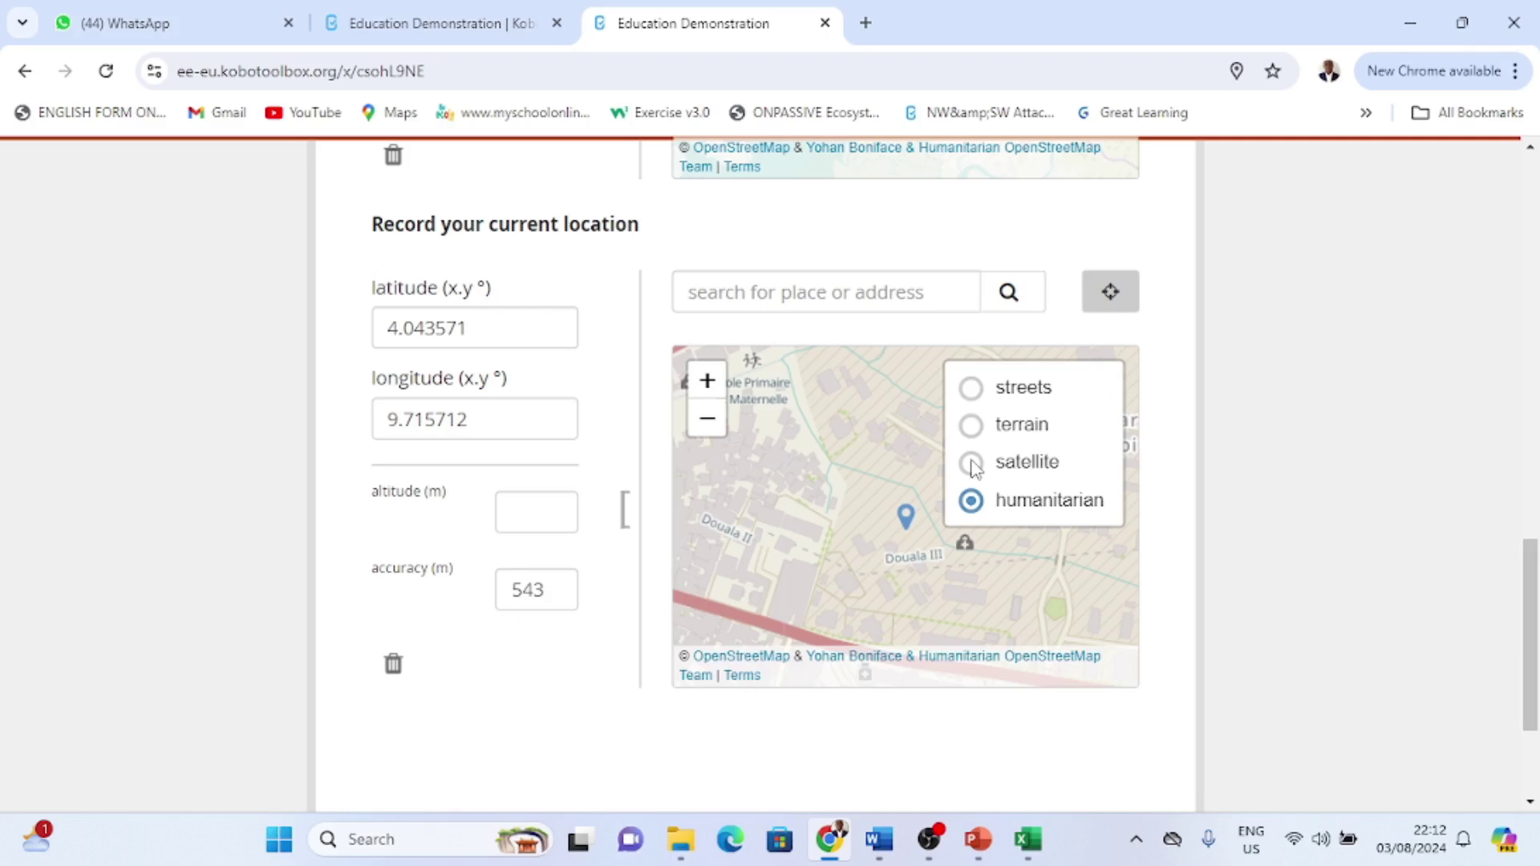
pyautogui.moveTo(1093, 393)
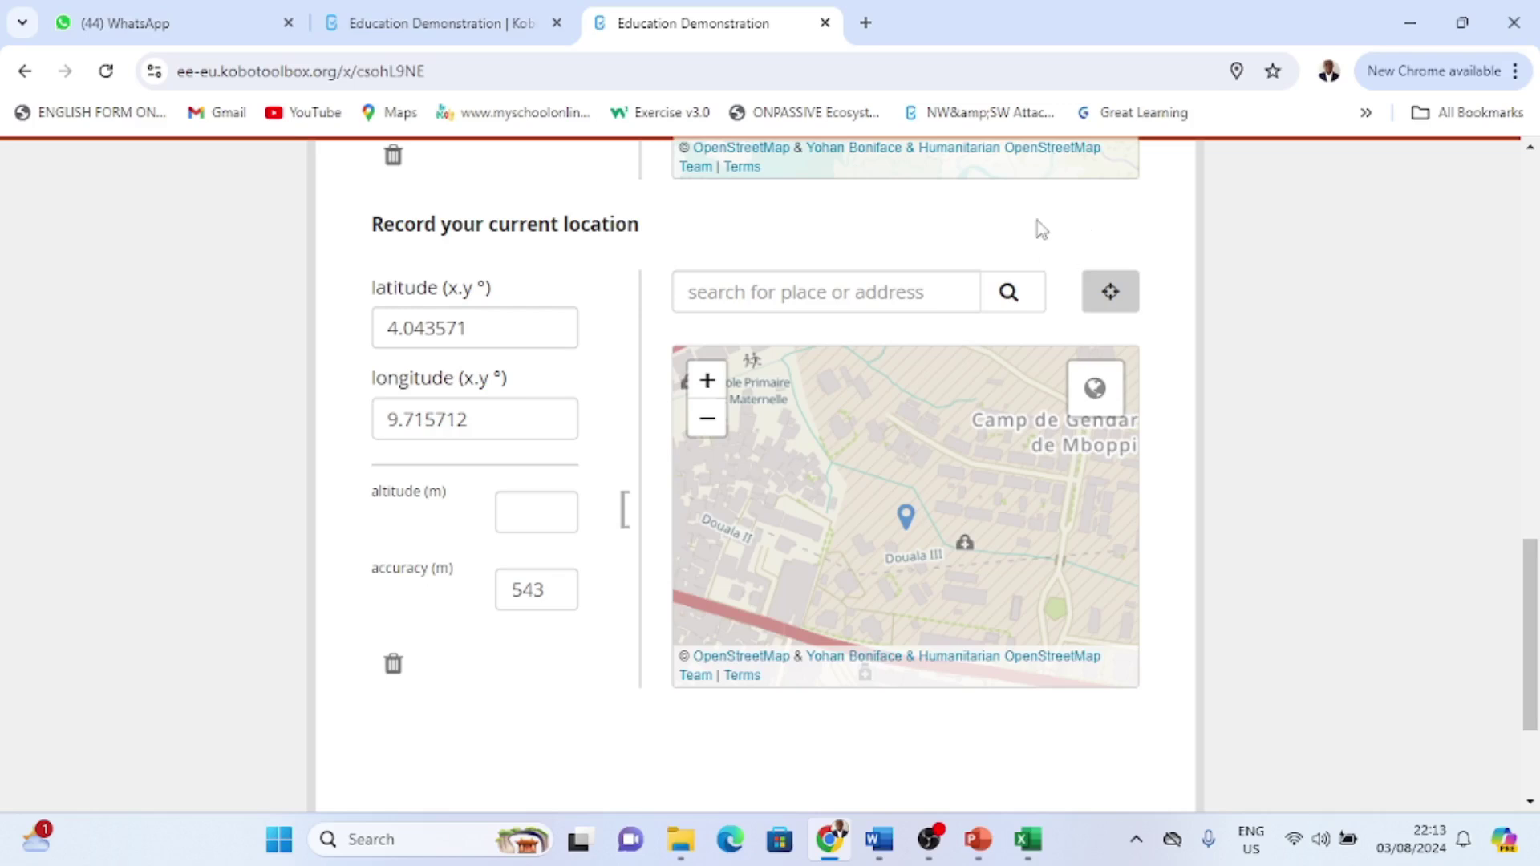
pyautogui.scroll(3, 1037, 220)
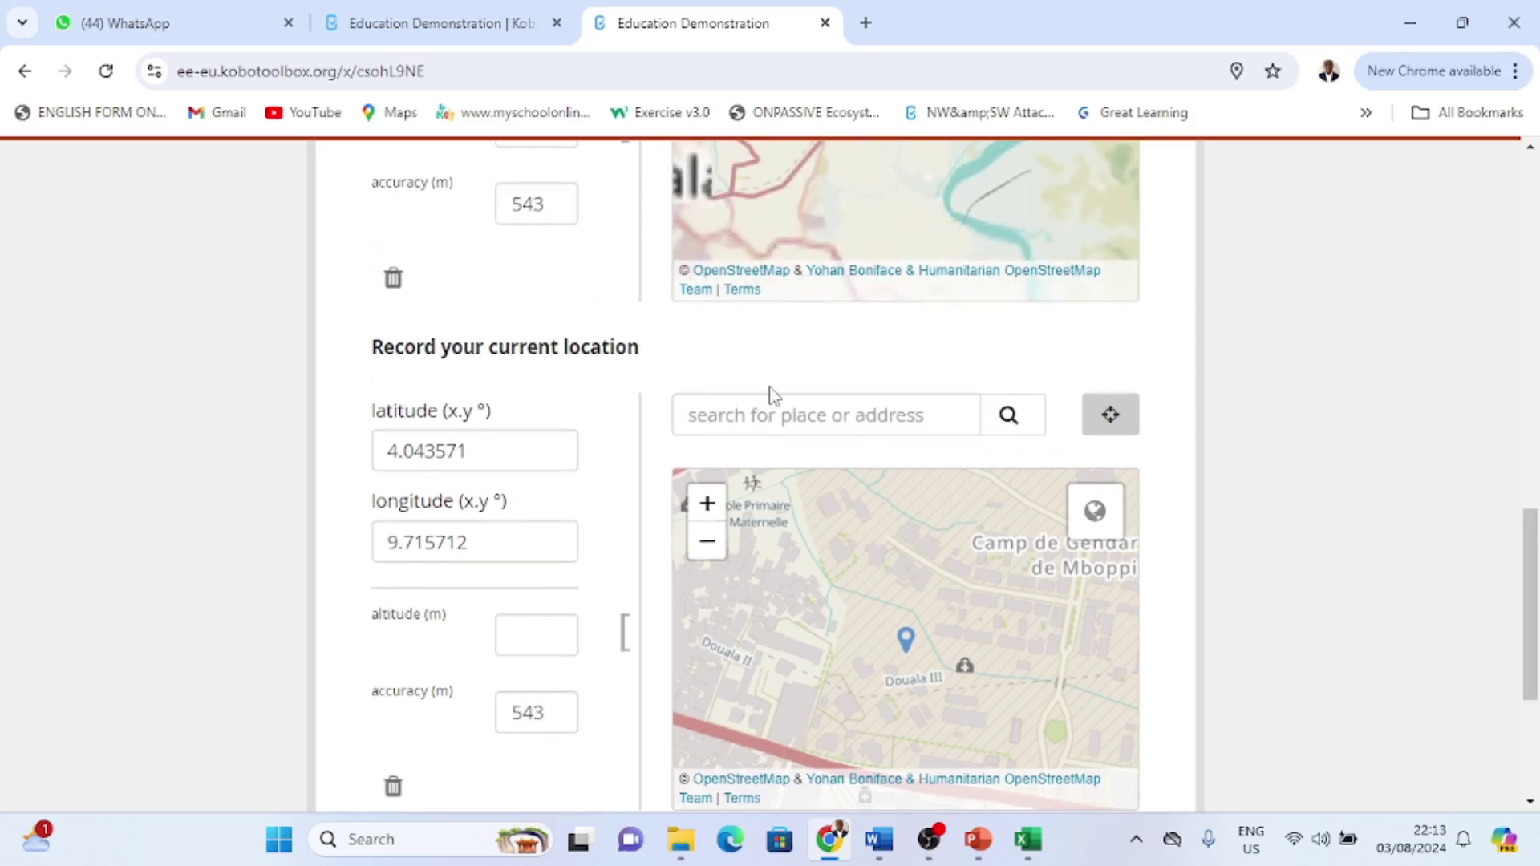
pyautogui.scroll(3, 869, 345)
pyautogui.scroll(-4, 869, 333)
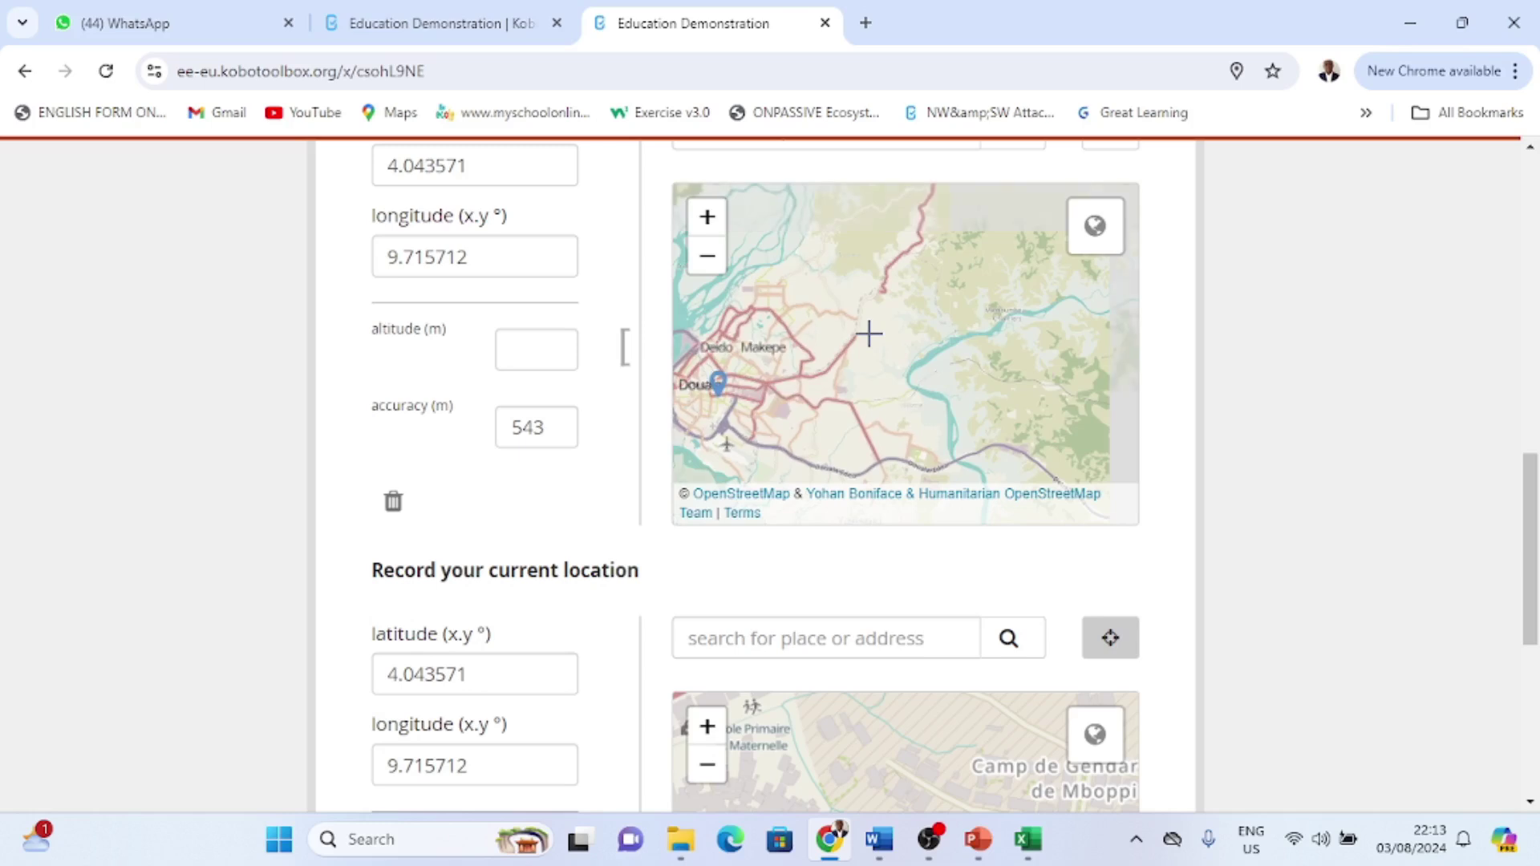
pyautogui.scroll(1, 848, 360)
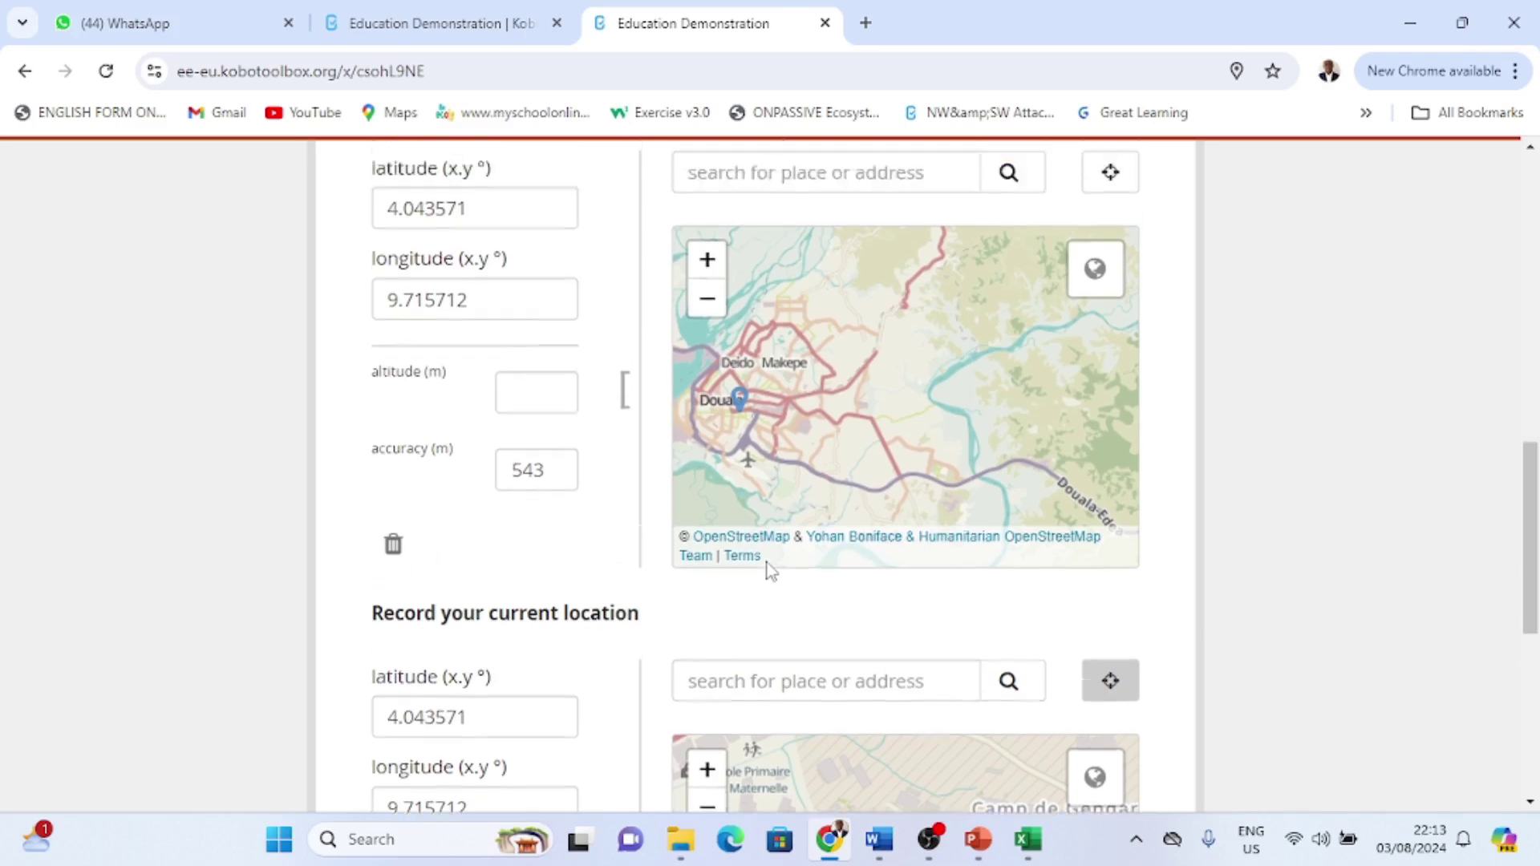
pyautogui.scroll(2, 768, 572)
pyautogui.scroll(2, 511, 335)
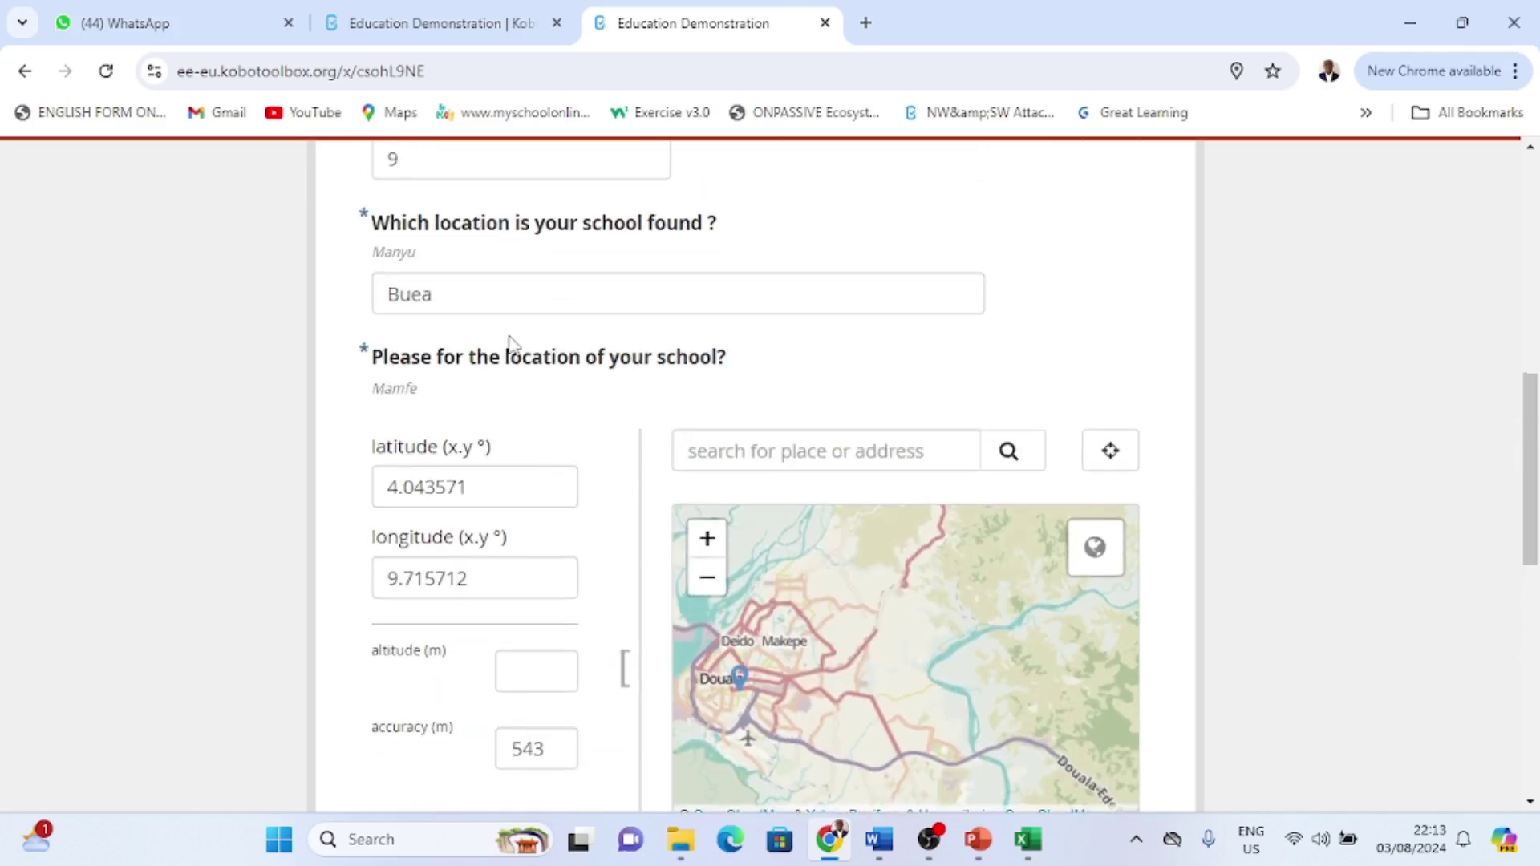
pyautogui.scroll(3, 510, 341)
pyautogui.scroll(-4, 514, 345)
pyautogui.scroll(-3, 511, 345)
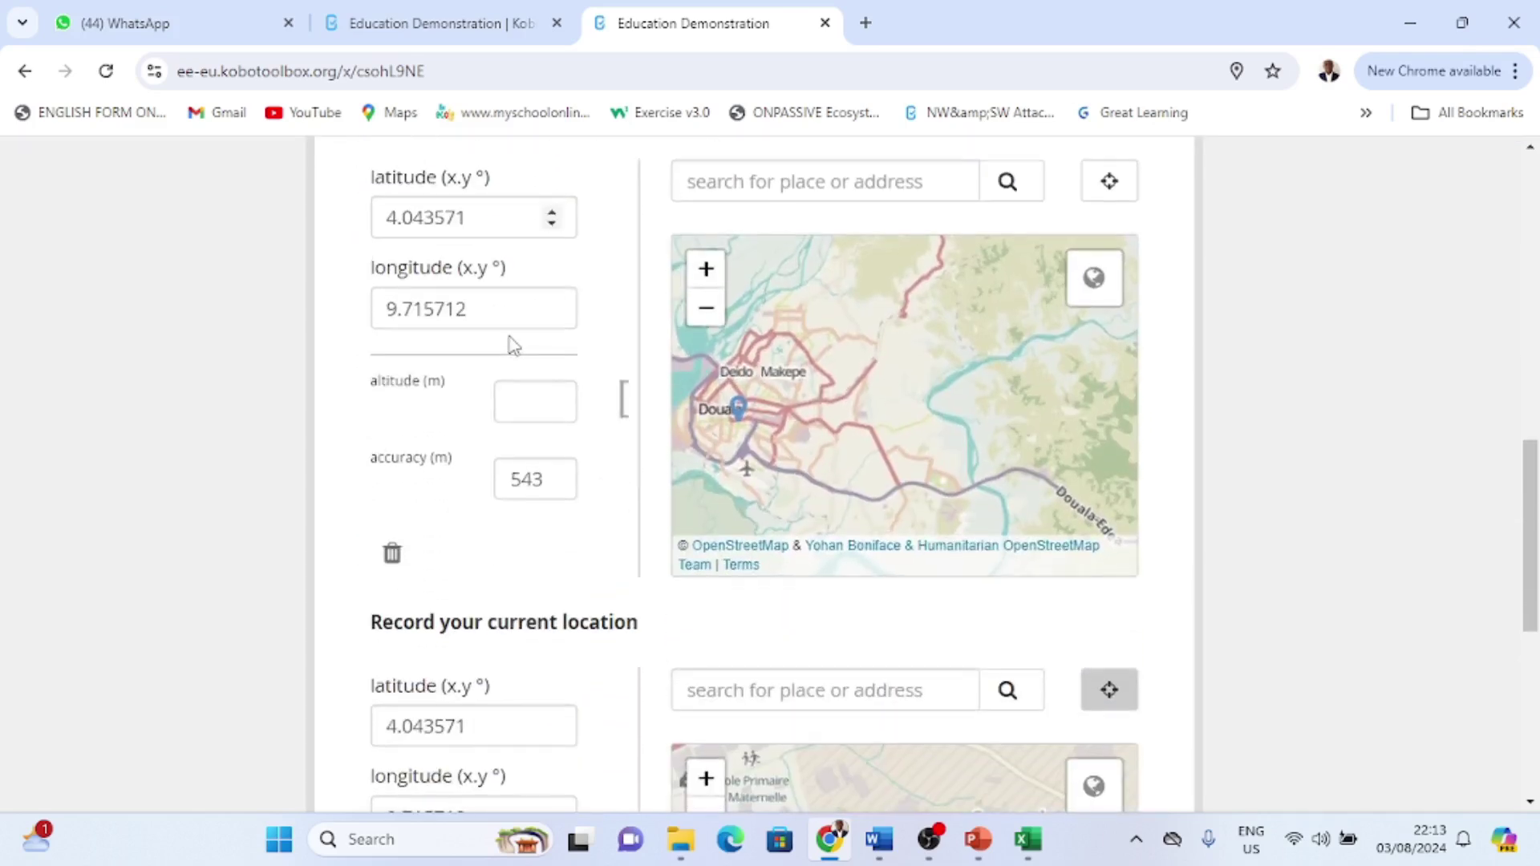
pyautogui.scroll(3, 513, 344)
pyautogui.scroll(4, 513, 345)
pyautogui.scroll(-15, 514, 345)
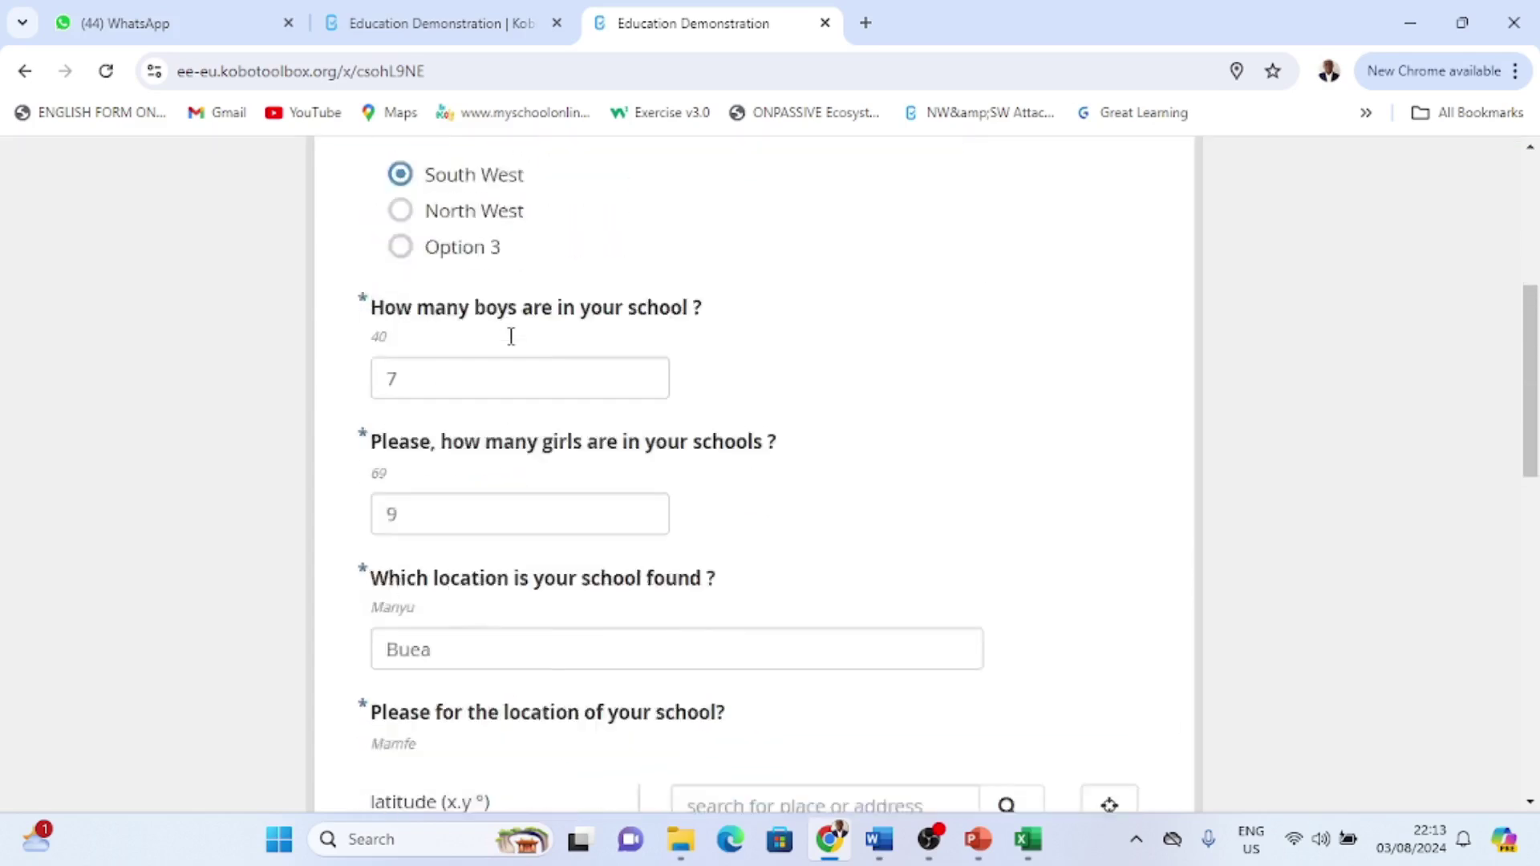
pyautogui.scroll(-3, 513, 343)
pyautogui.scroll(6, 511, 337)
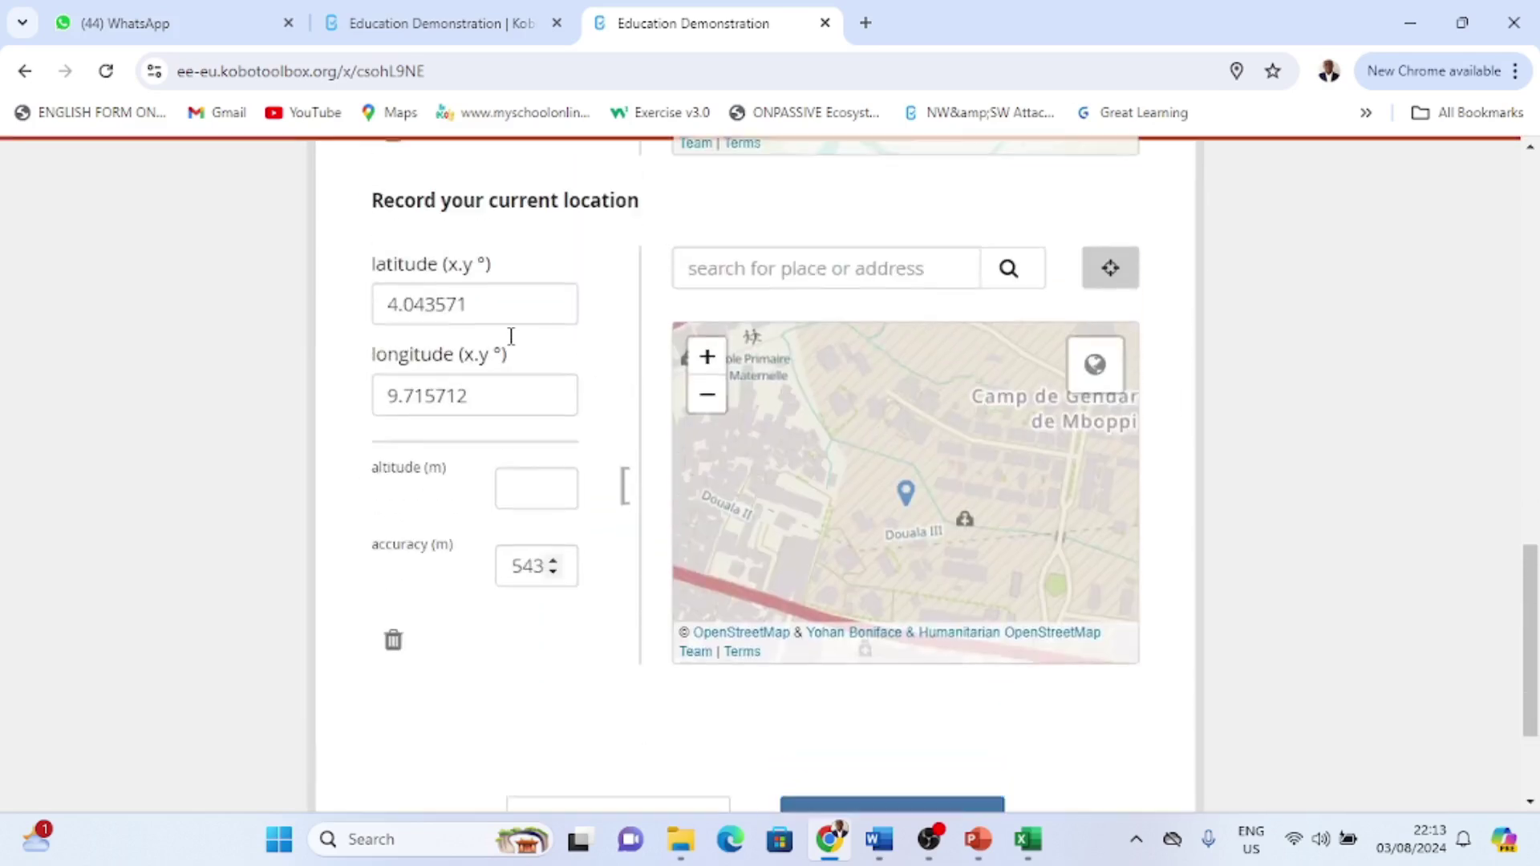
pyautogui.scroll(-6, 511, 337)
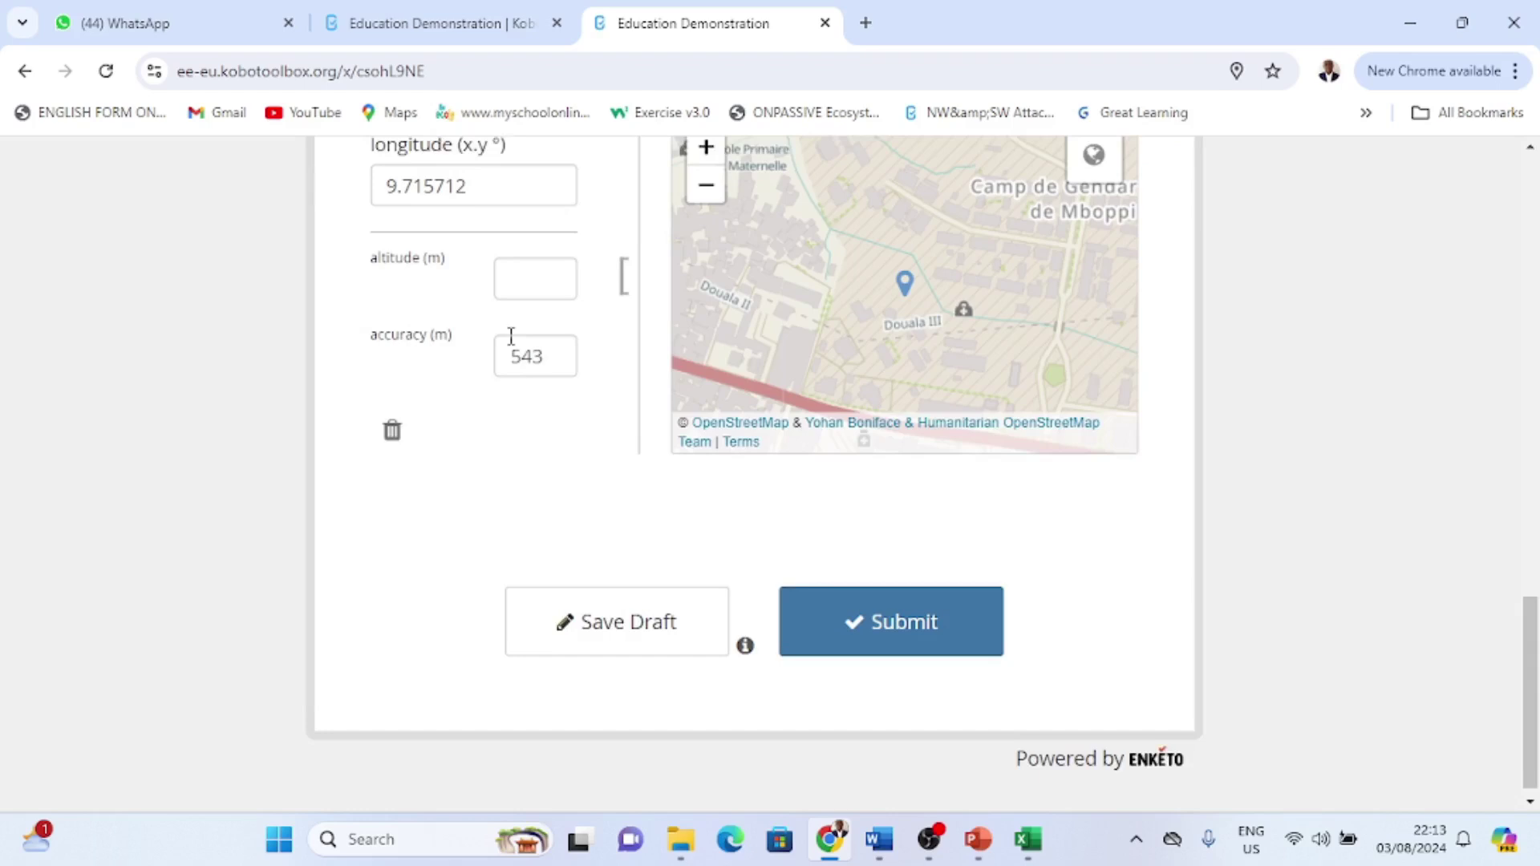
pyautogui.scroll(6, 511, 337)
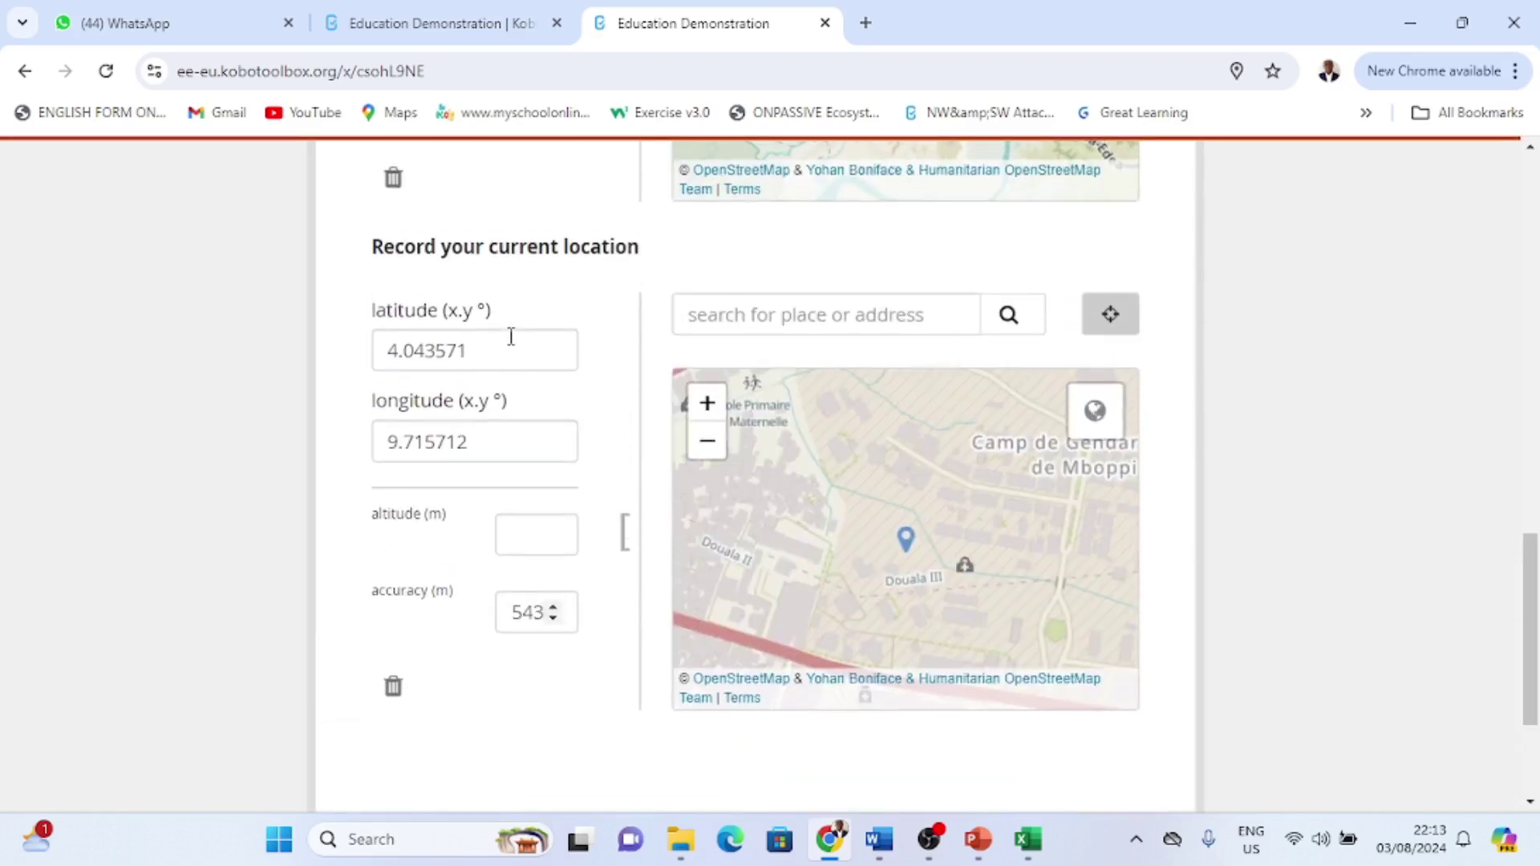
pyautogui.scroll(3, 513, 345)
pyautogui.scroll(-8, 511, 344)
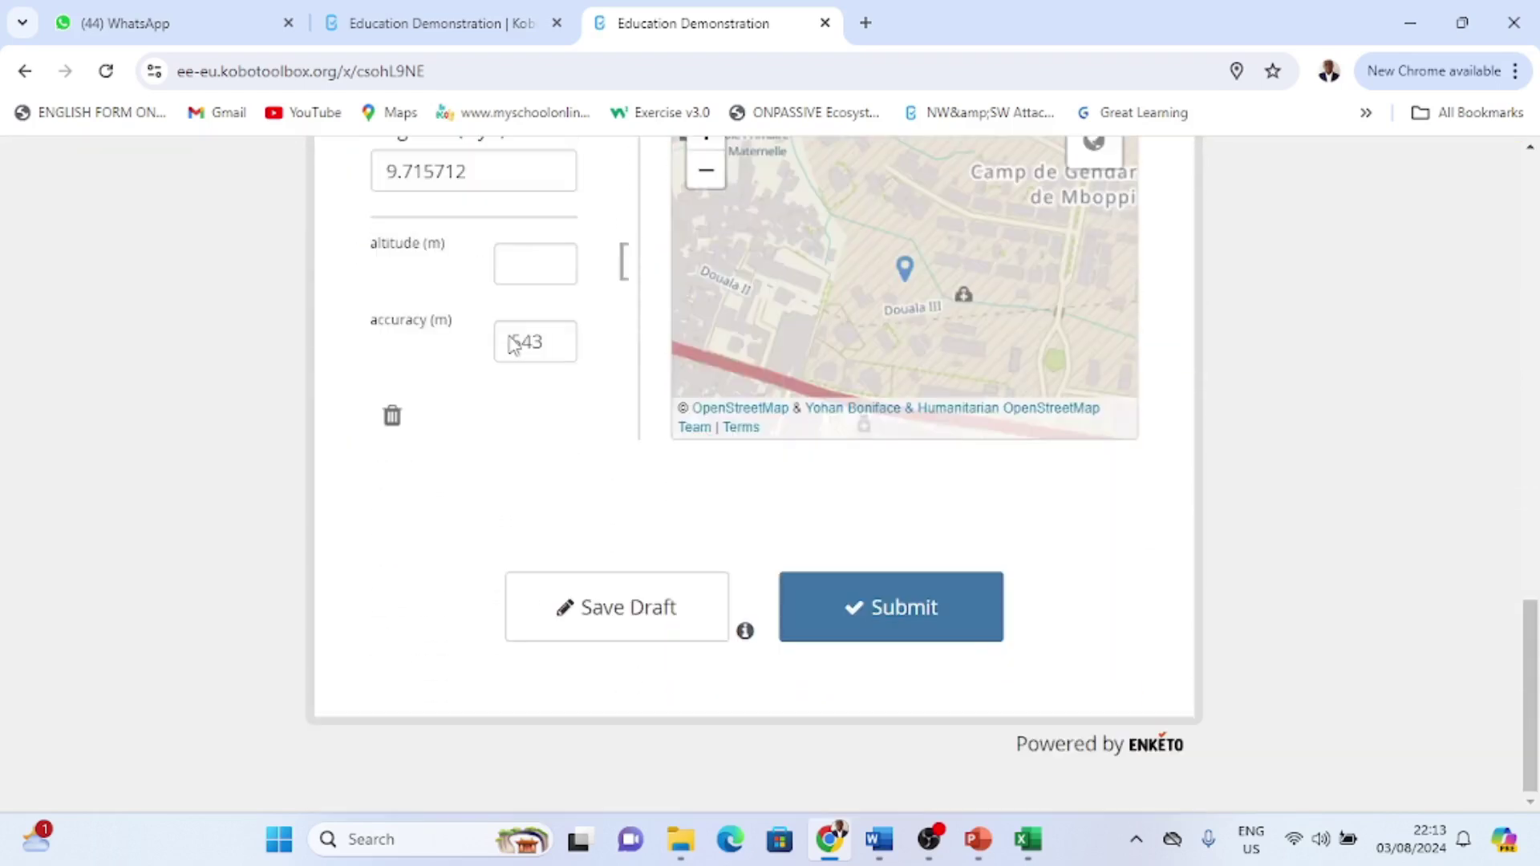
# Submit the completed Education Demonstration response and confirm the success message
pyautogui.click(887, 603)
pyautogui.scroll(-7, 733, 354)
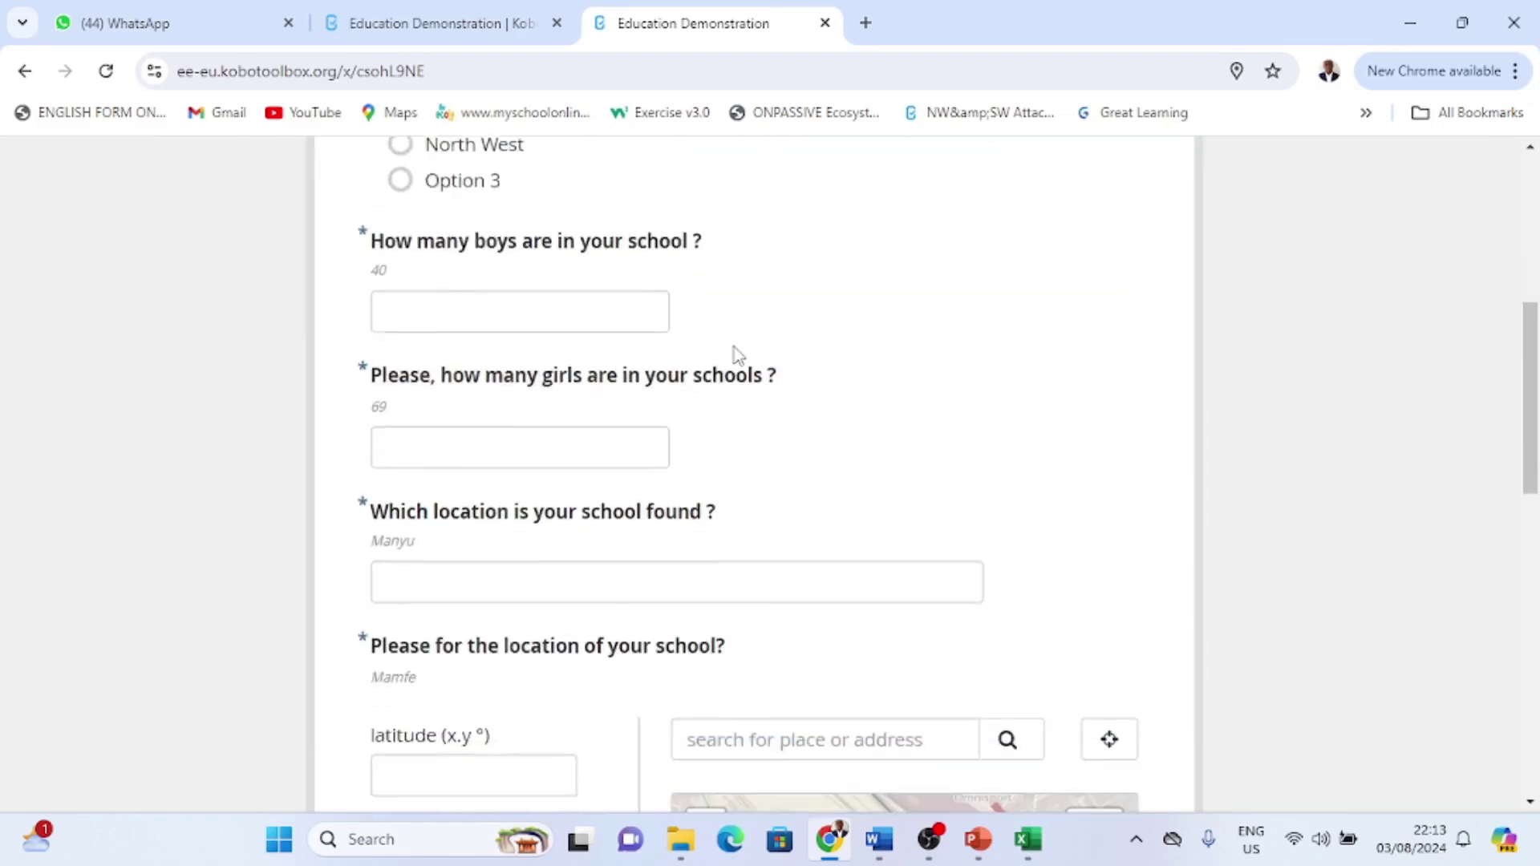
pyautogui.scroll(-7, 734, 348)
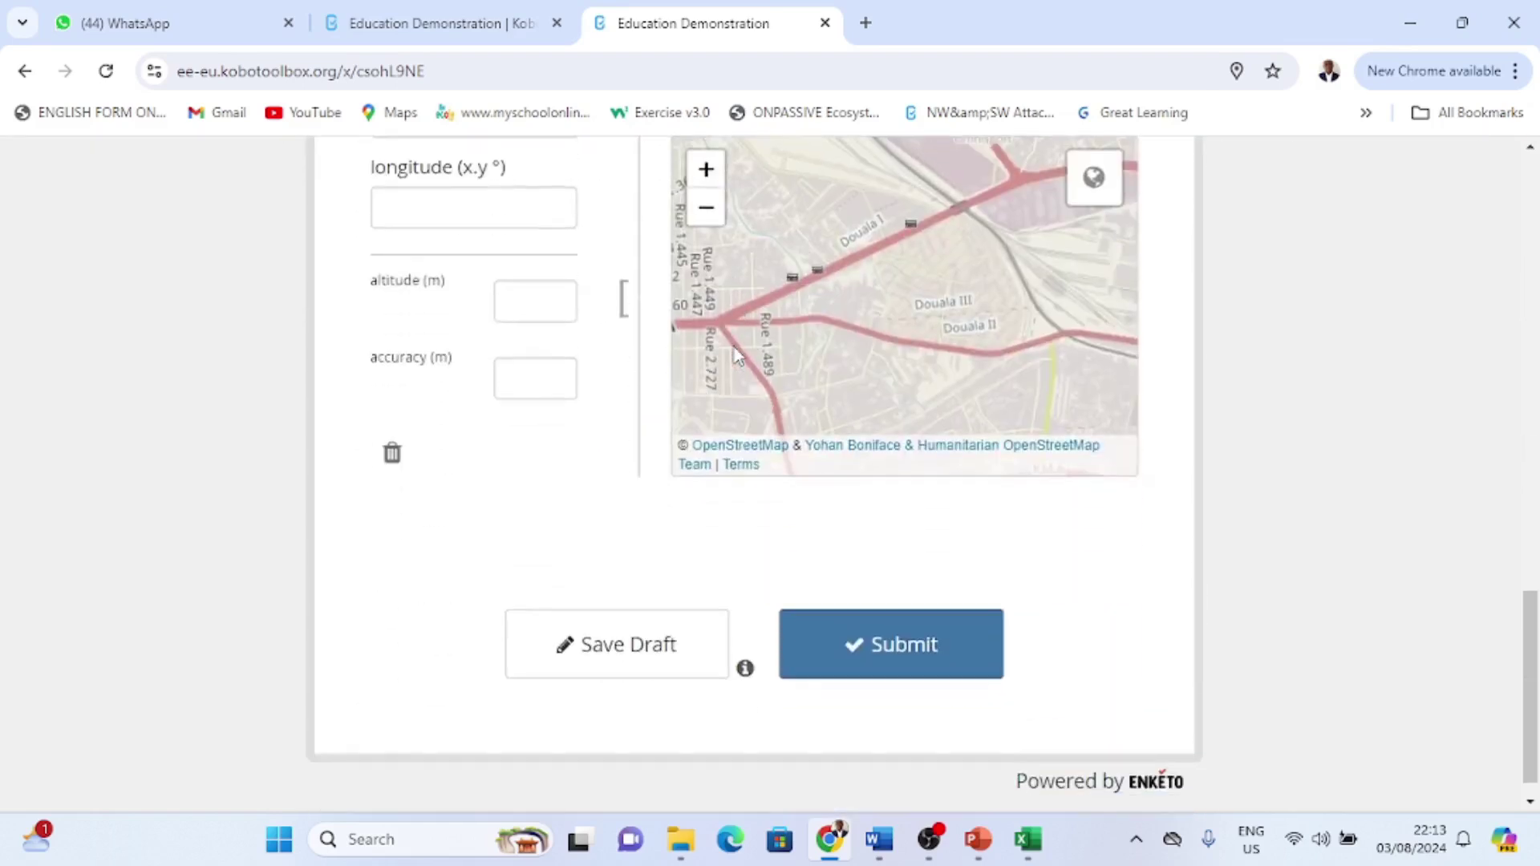
pyautogui.scroll(2, 729, 337)
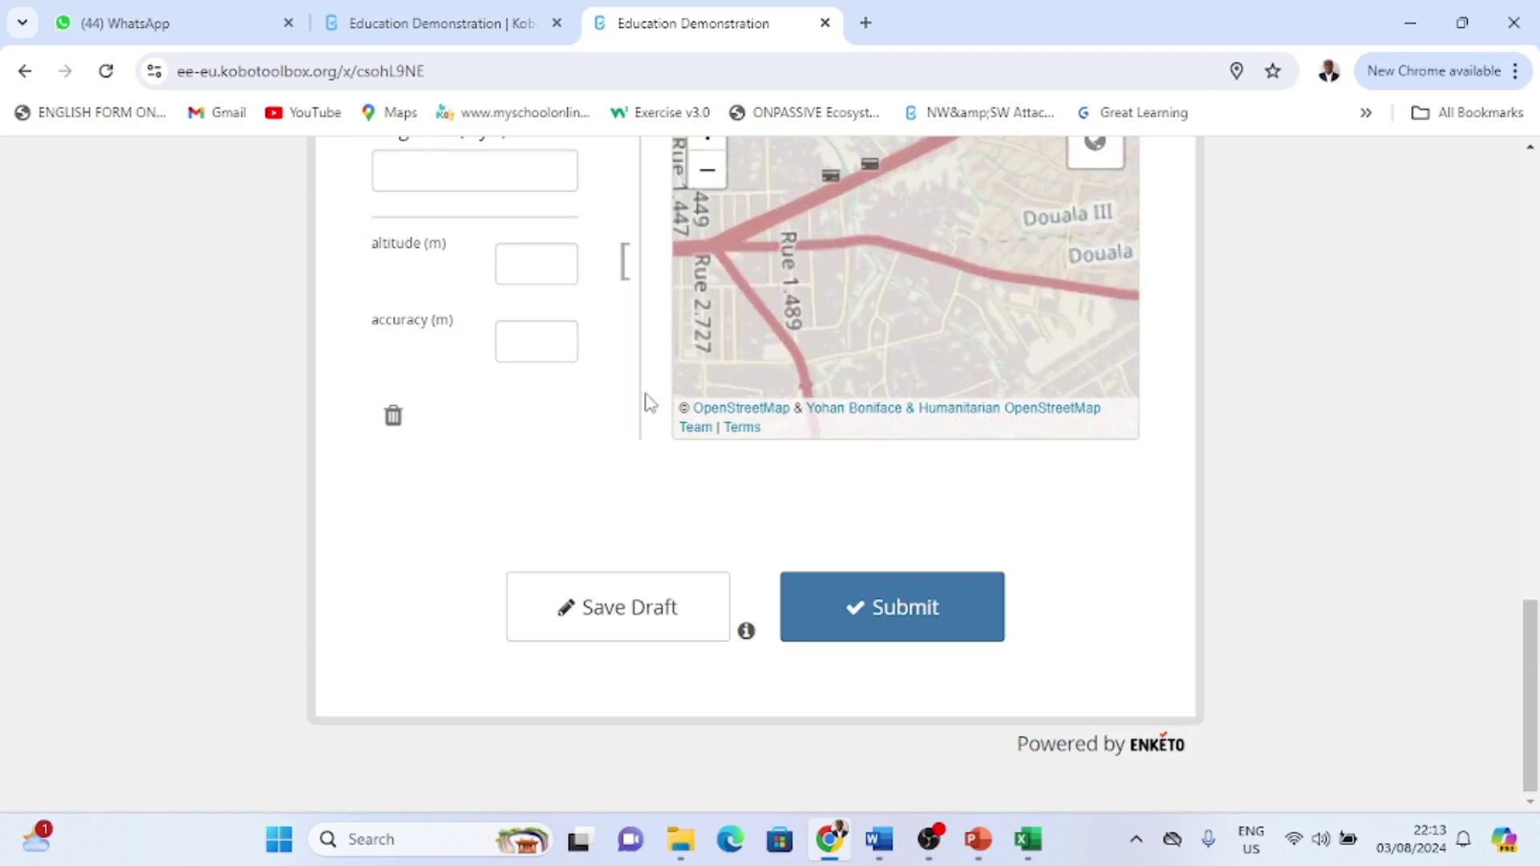
pyautogui.scroll(3, 516, 526)
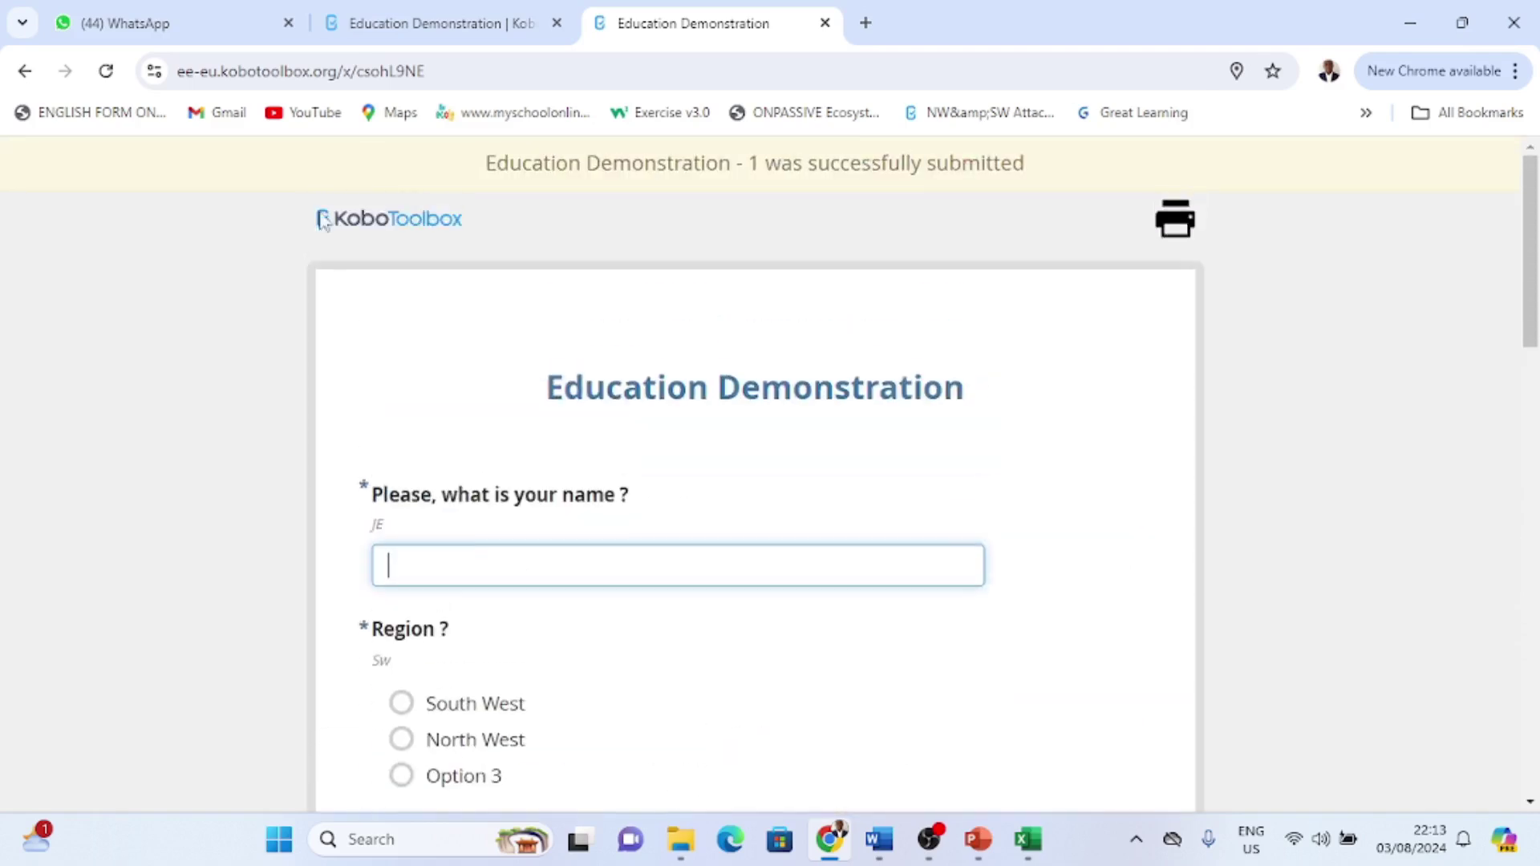
# Return to the KoboToolbox Education Demonstration project's form page
pyautogui.click(405, 26)
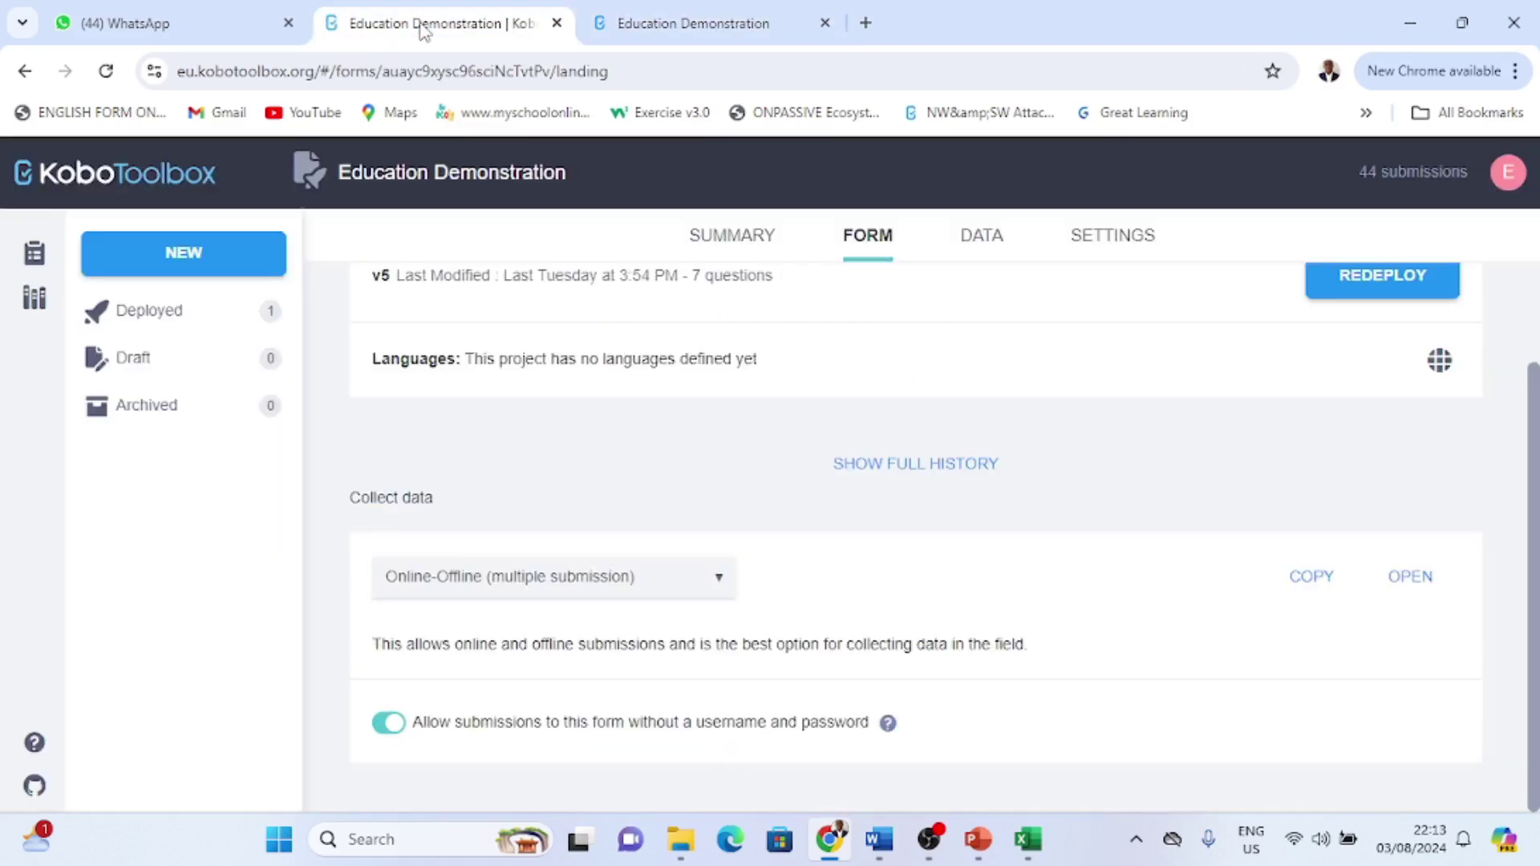